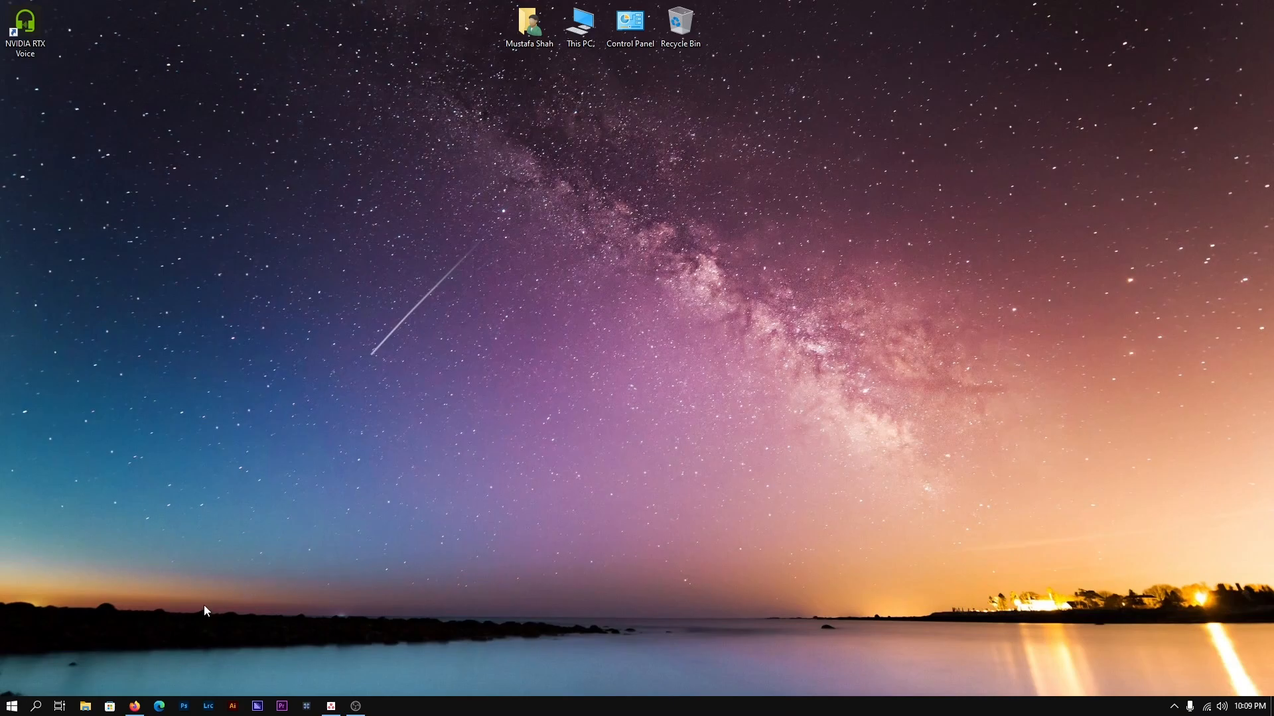
Step: Switch to Firefox, start creating a new Facebook Page, and check its mobile preview before returning to the desktop preview
{"action": "left_click", "coordinate": [135, 706]}
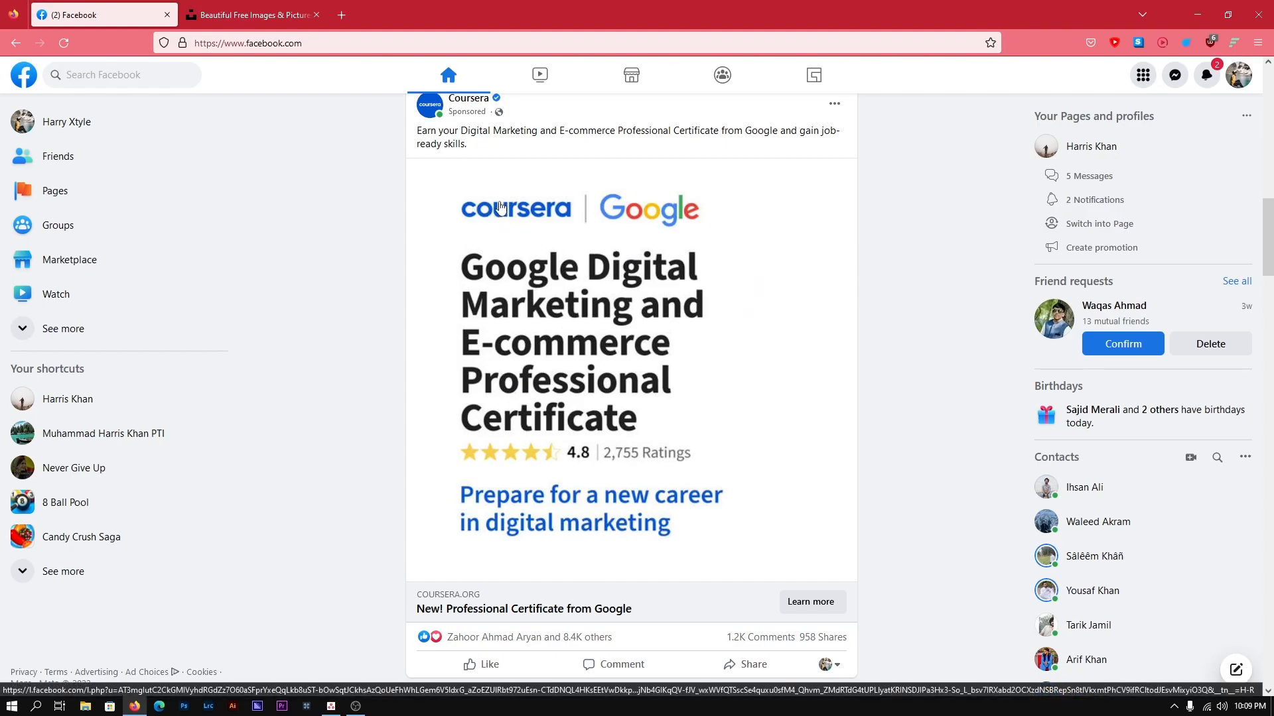
{"action": "left_click", "coordinate": [1141, 78]}
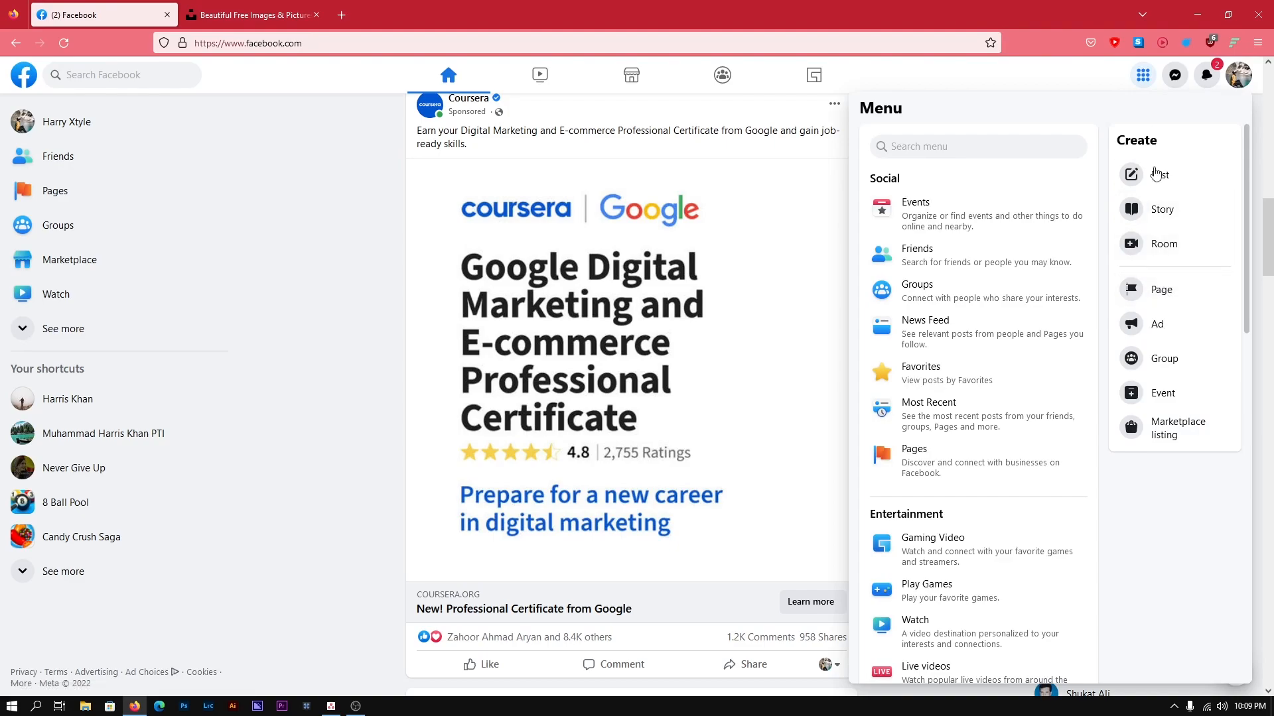
{"action": "left_click", "coordinate": [1155, 298]}
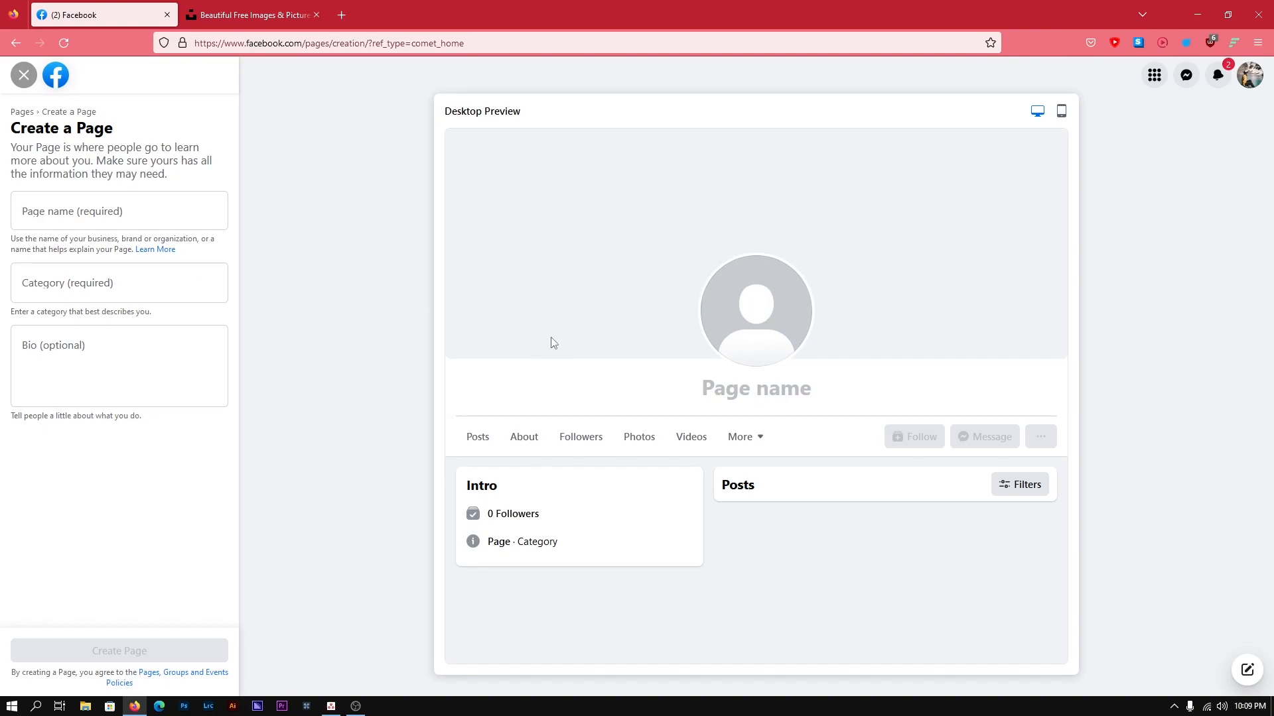
{"action": "left_click", "coordinate": [1060, 112]}
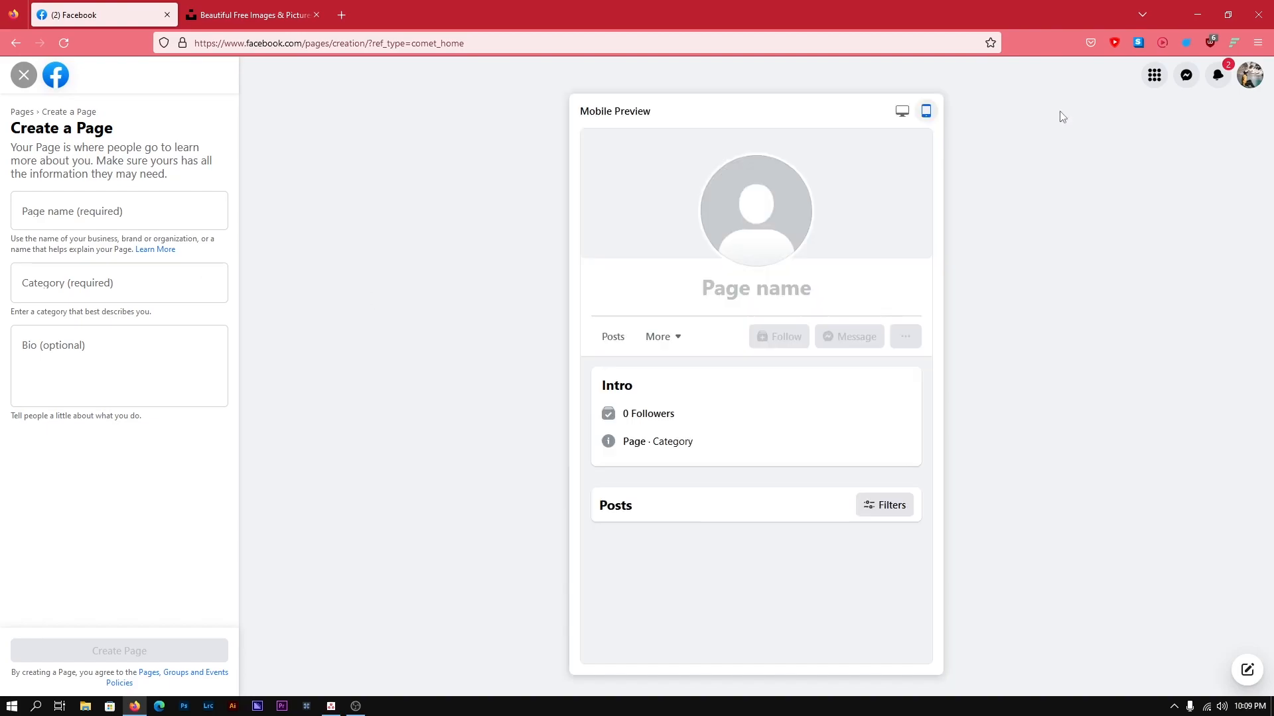
{"action": "left_click", "coordinate": [902, 111]}
Step: Name the new Page "Banana Travels"
{"action": "left_click", "coordinate": [179, 218]}
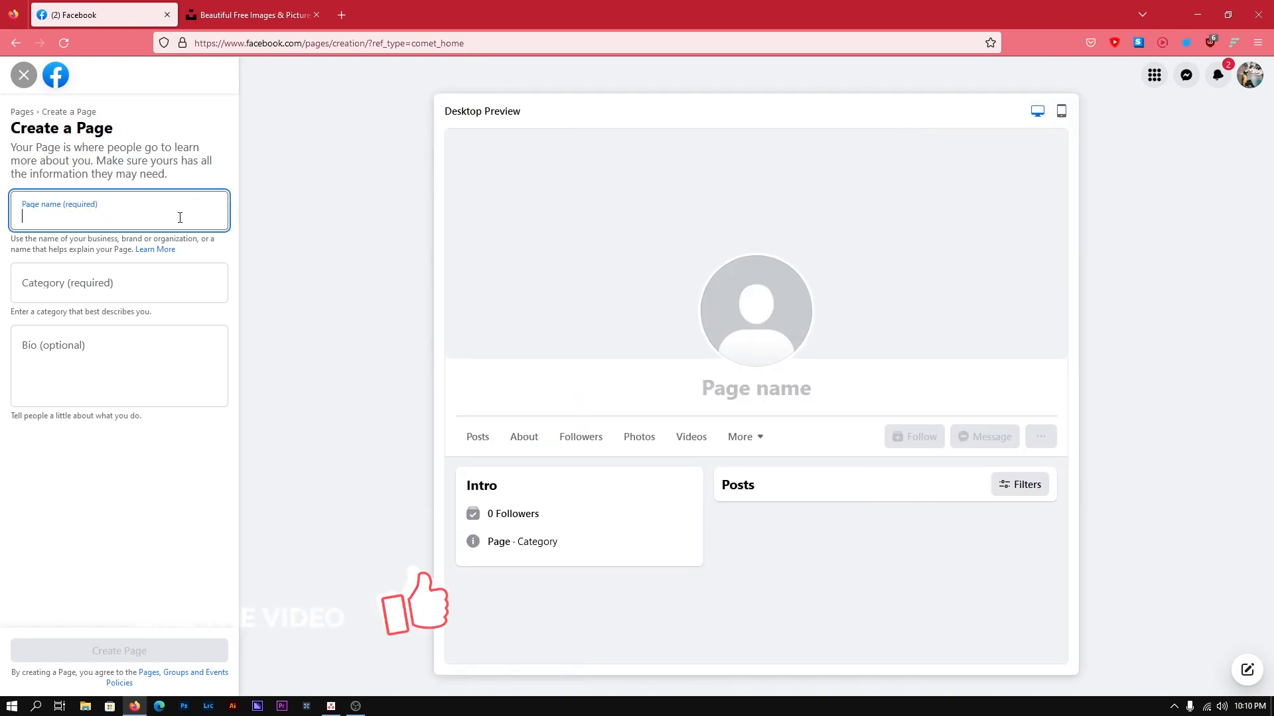
{"action": "type", "text": "St"}
{"action": "key", "text": "ctrl+a"}
{"action": "type", "text": "B"}
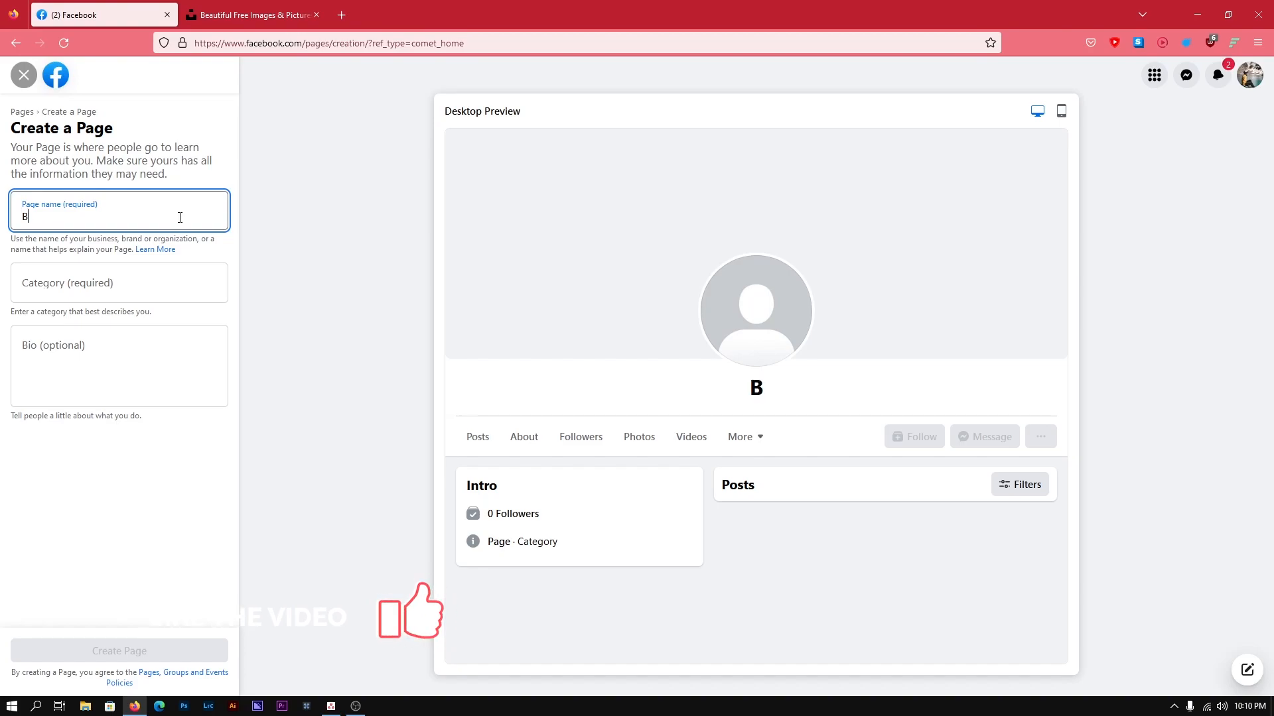
{"action": "type", "text": "anana Travels"}
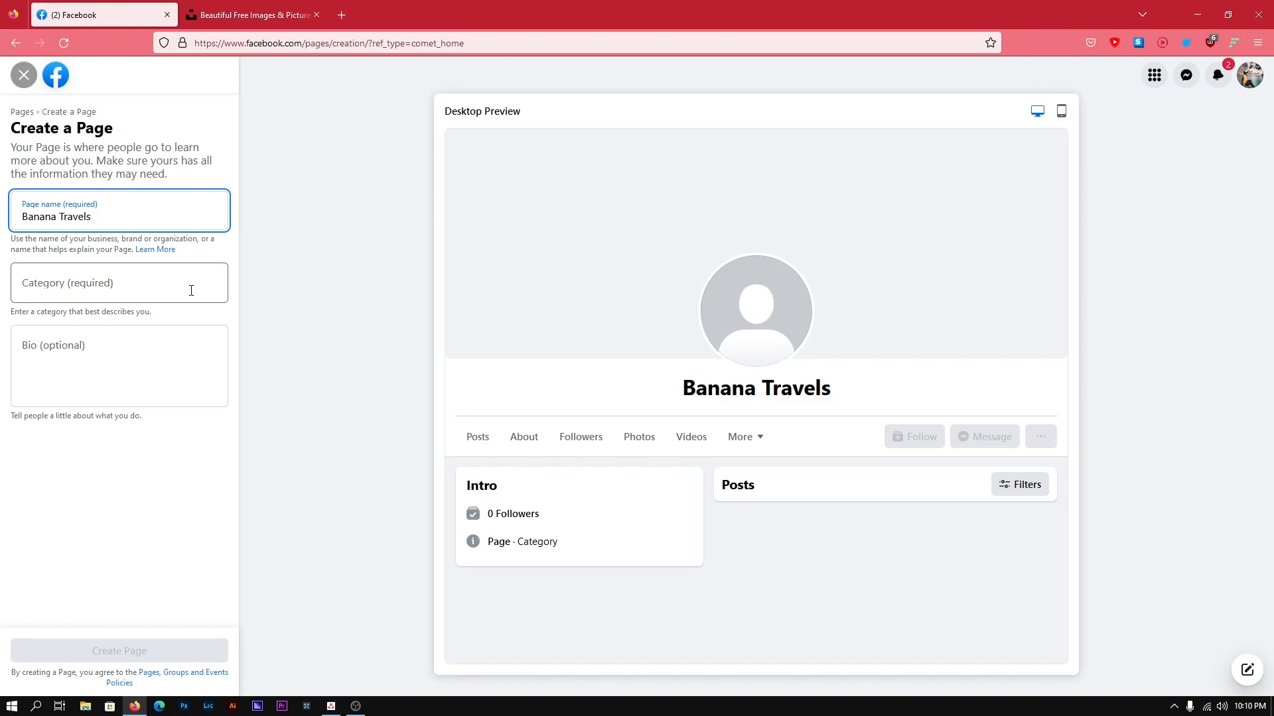
Step: Assign the categories Travel Company, Travel & Transportation and Travel agency to the Page
{"action": "left_click", "coordinate": [183, 270]}
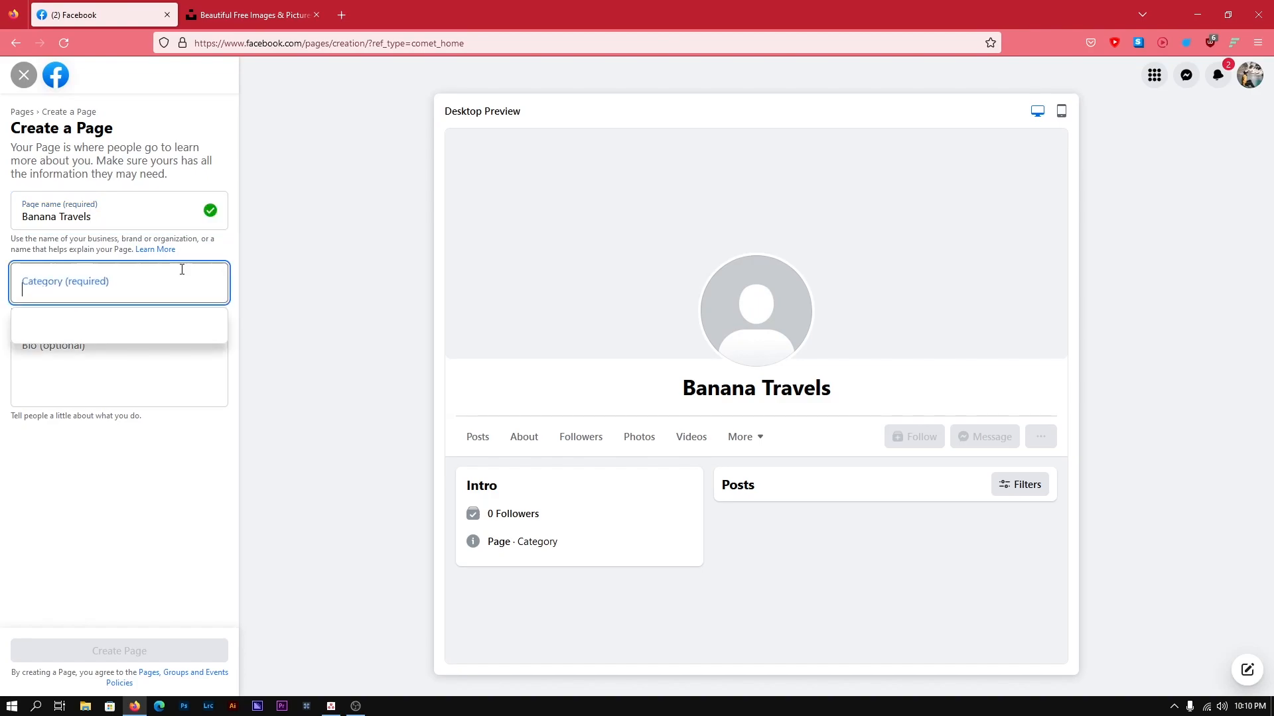
{"action": "type", "text": "Travel"}
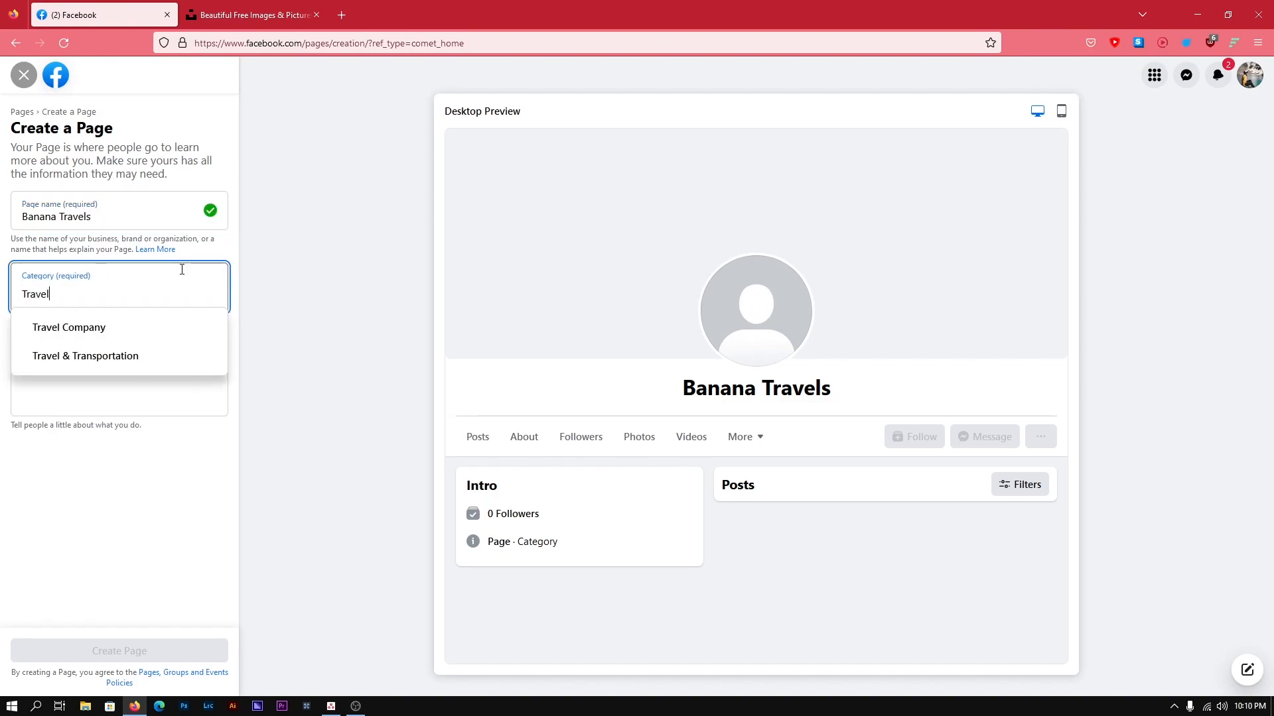
{"action": "left_click", "coordinate": [111, 332]}
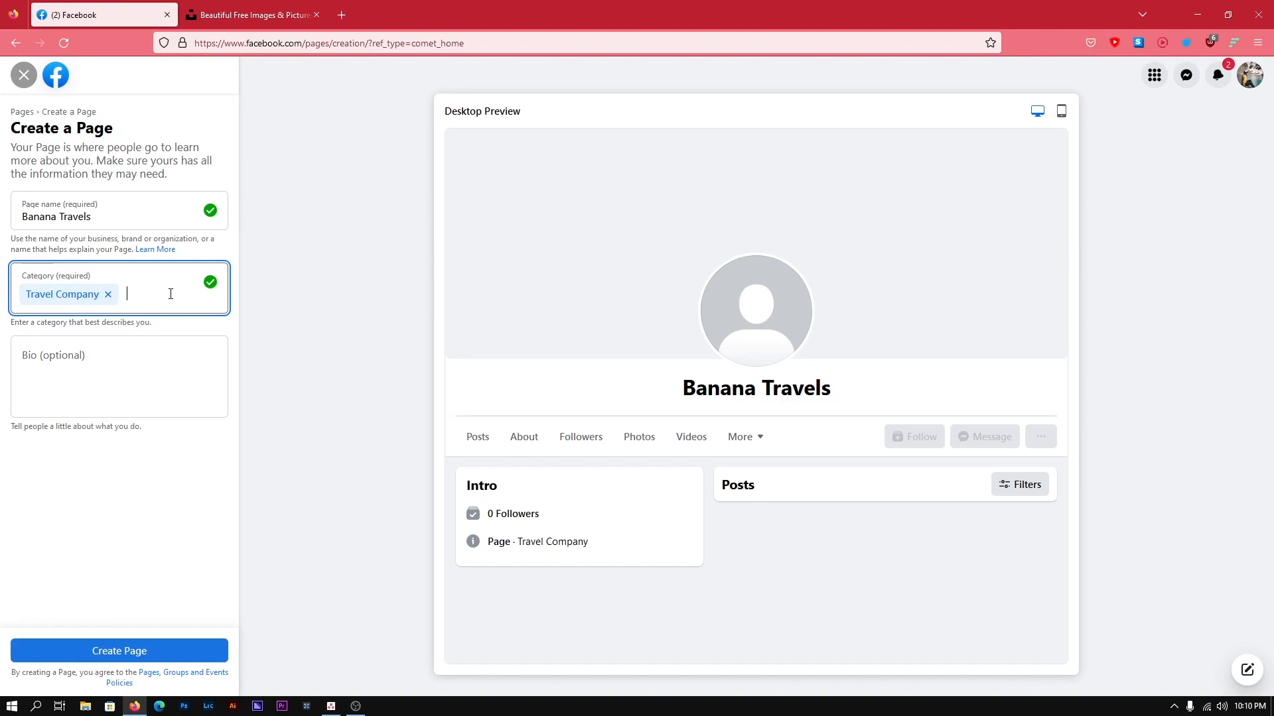
{"action": "type", "text": "Trav"}
{"action": "key", "text": "BackSpace"}
{"action": "key", "text": "BackSpace"}
{"action": "key", "text": "BackSpace"}
{"action": "type", "text": "a"}
{"action": "key", "text": "BackSpace"}
{"action": "type", "text": "rv"}
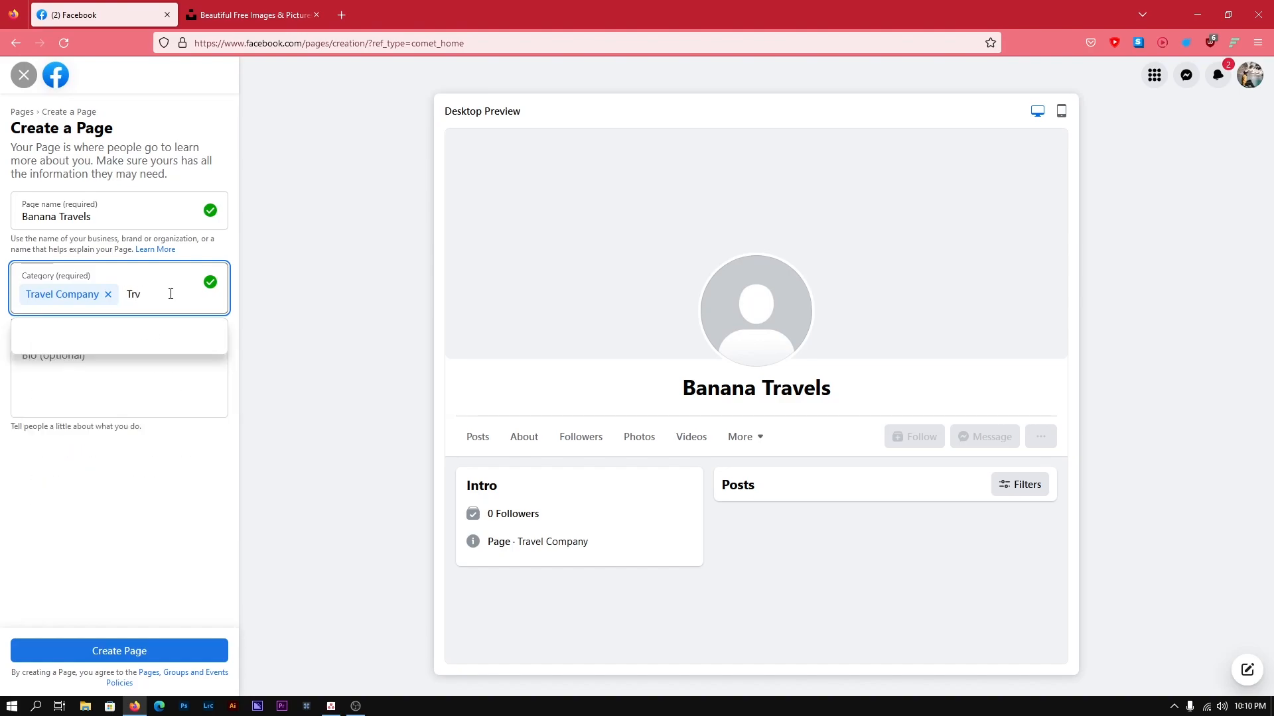
{"action": "type", "text": "av"}
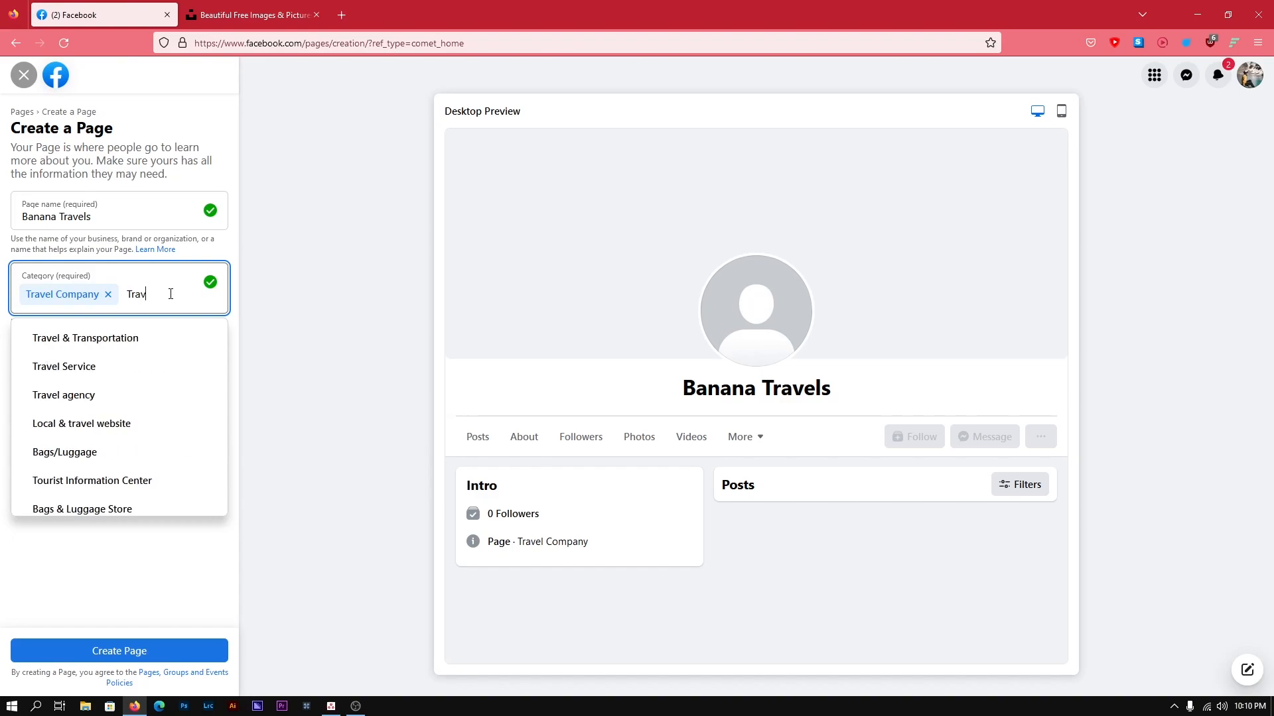
{"action": "left_click", "coordinate": [84, 339]}
{"action": "type", "text": "Trav"}
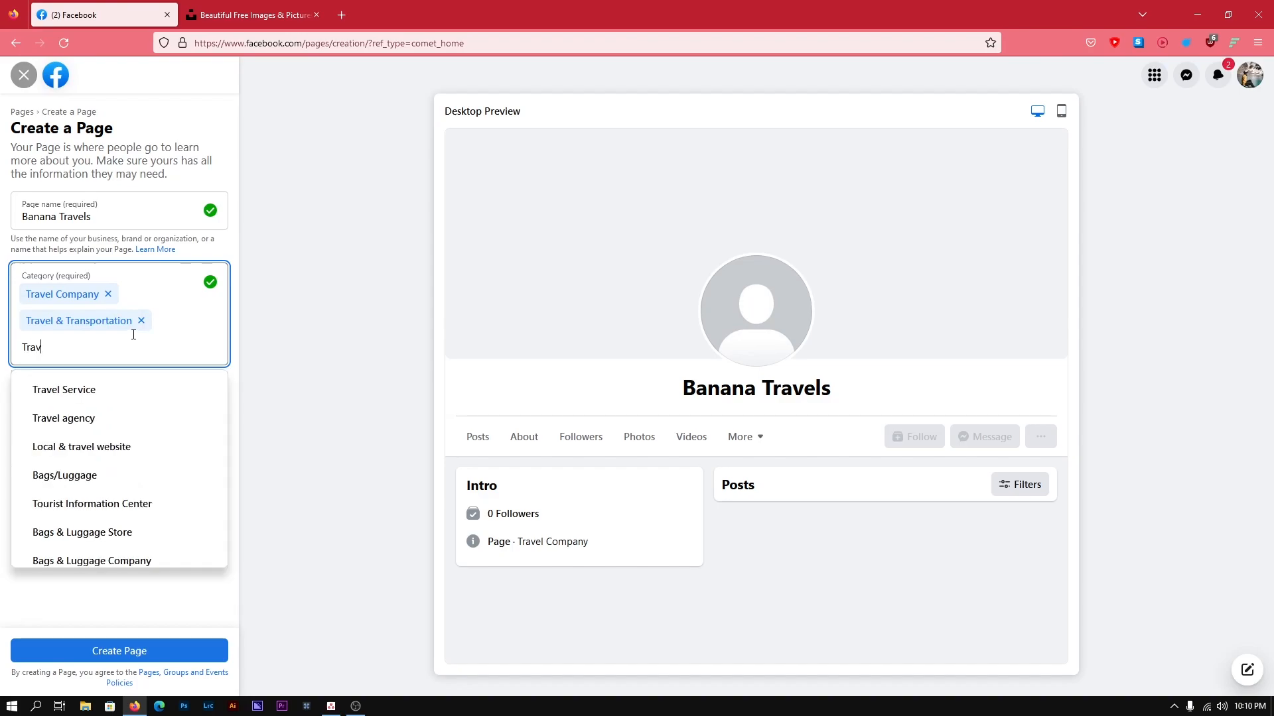
{"action": "left_click", "coordinate": [100, 419]}
Step: Write the bio "Let's Explore the World." and create the Page
{"action": "left_click", "coordinate": [113, 410]}
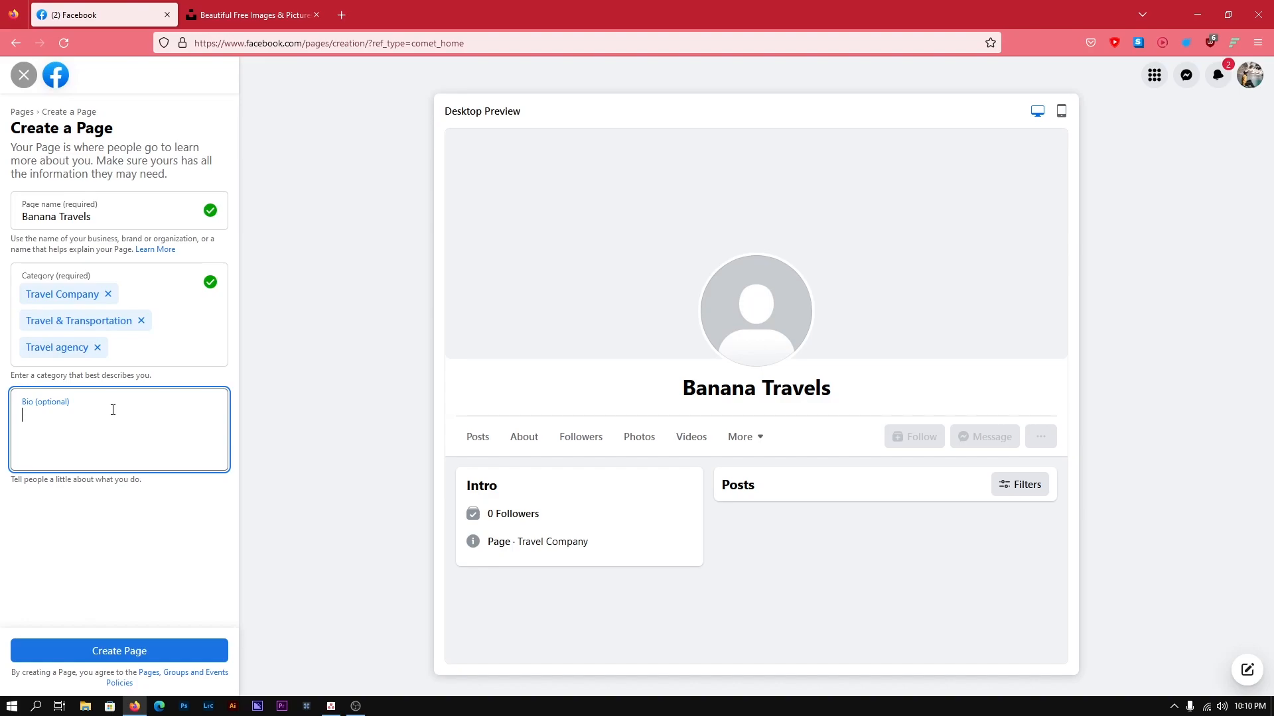
{"action": "type", "text": "Let"}
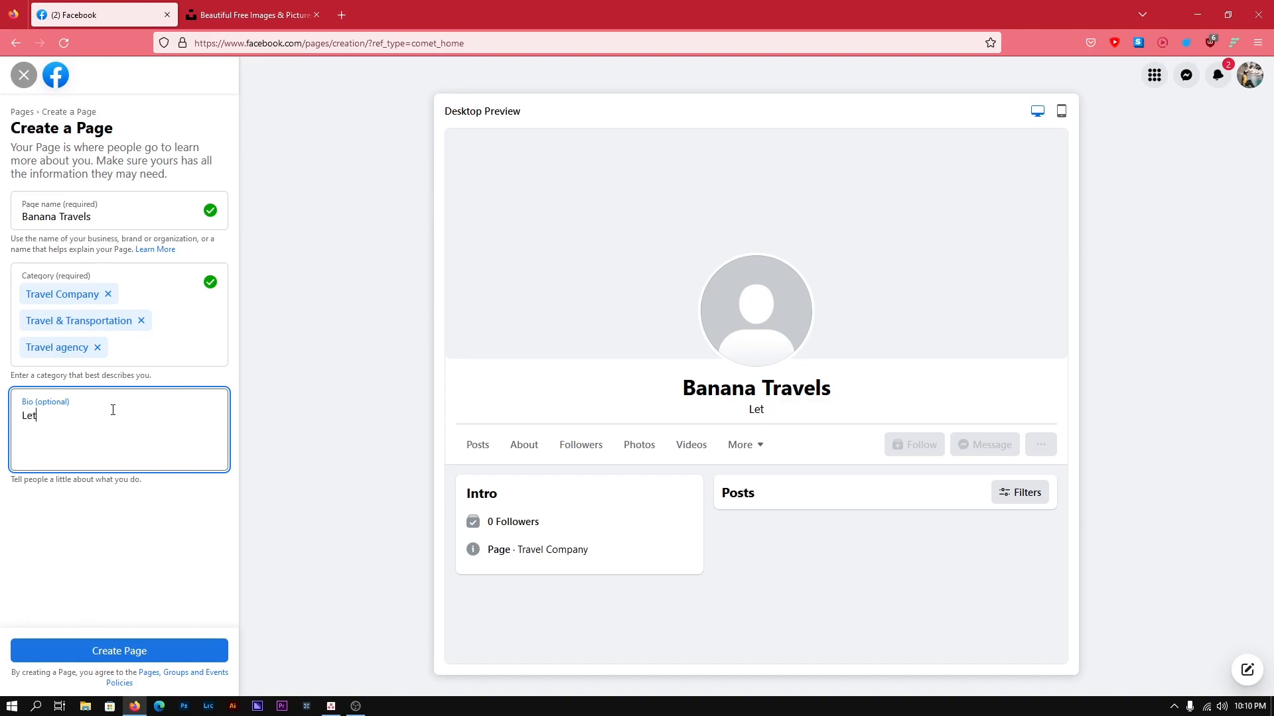
{"action": "type", "text": "'s Explore the World."}
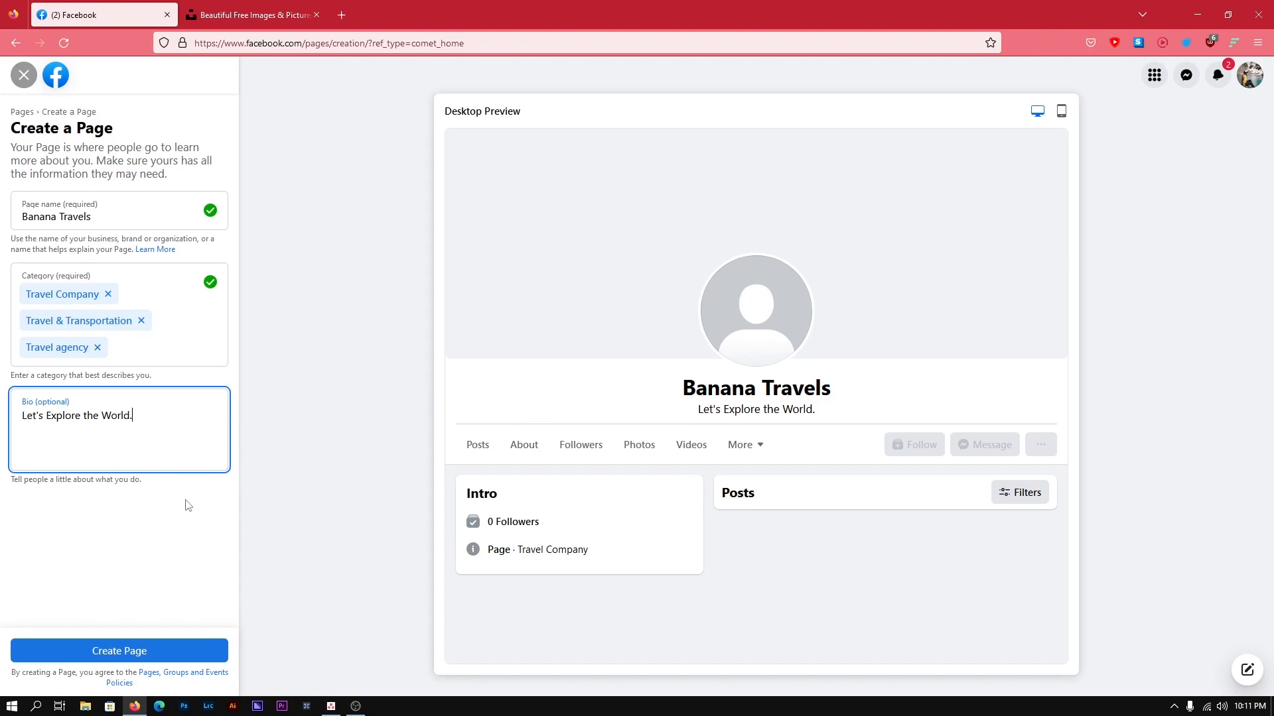
{"action": "left_click", "coordinate": [153, 660]}
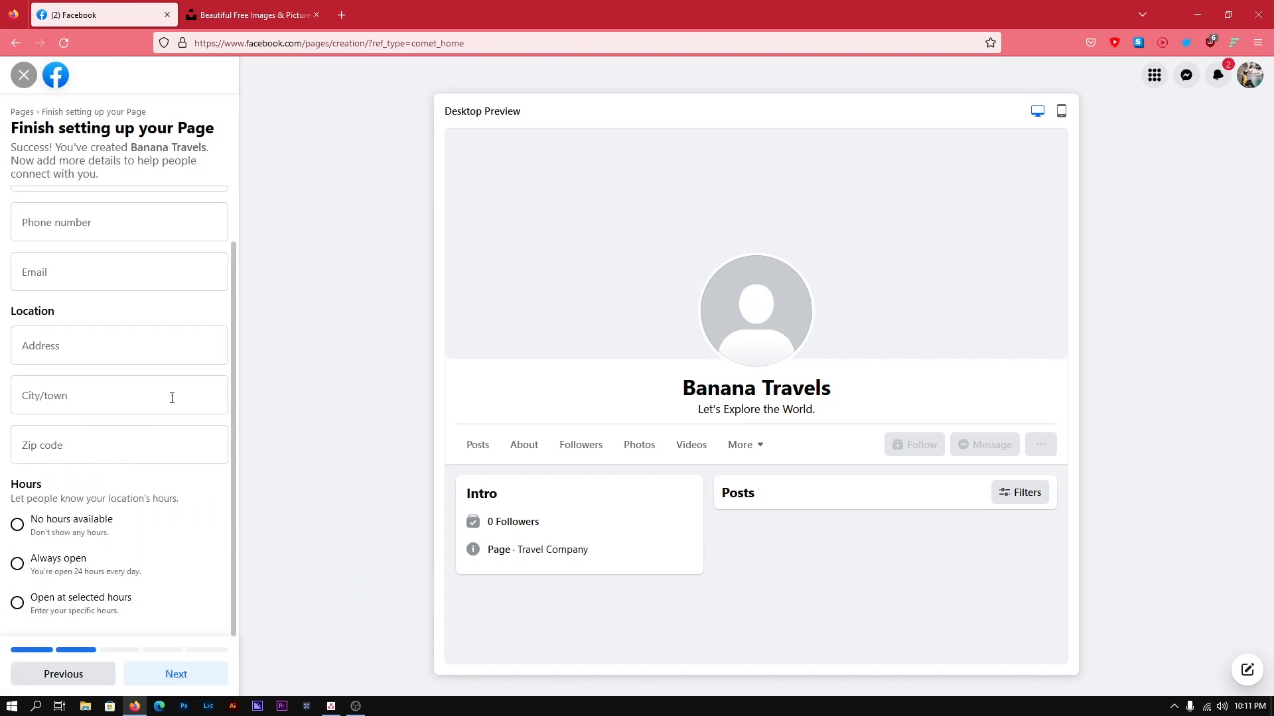
Step: Fill in the Page's contact phone number and e-mail address, leaving the website empty
{"action": "left_click", "coordinate": [97, 229]}
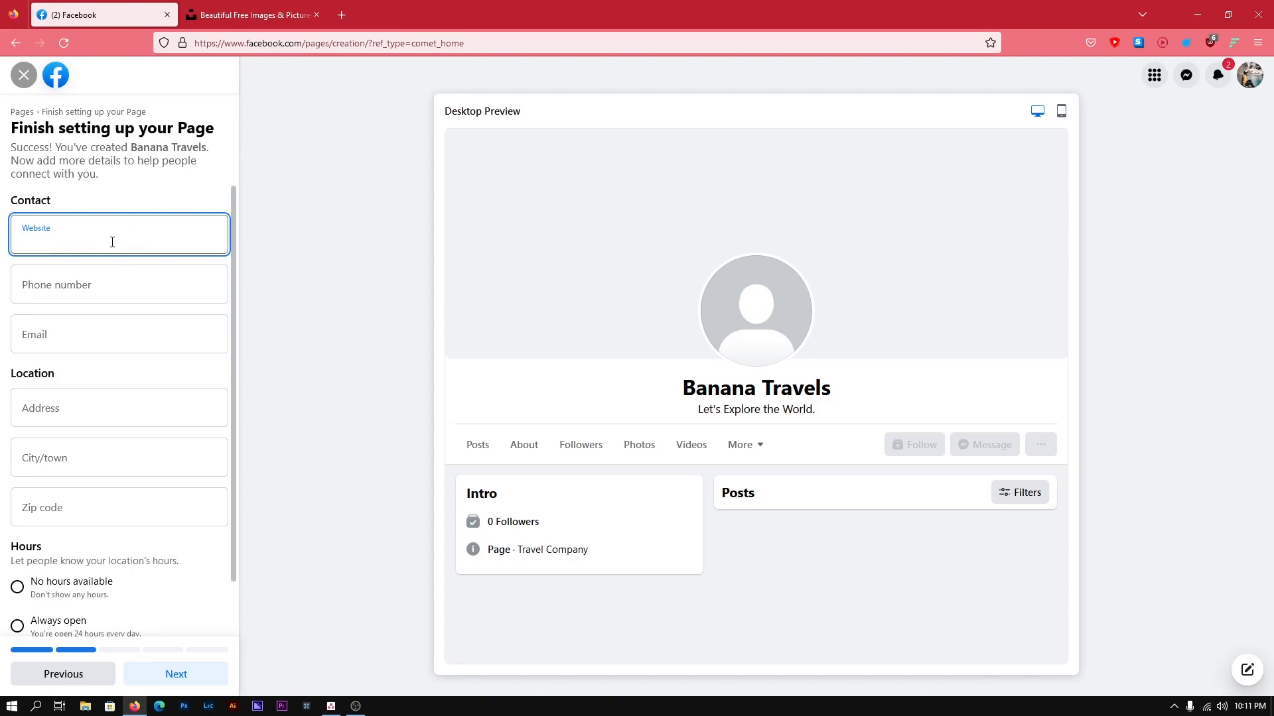
{"action": "left_click", "coordinate": [108, 284]}
{"action": "left_click", "coordinate": [93, 250]}
{"action": "left_click", "coordinate": [79, 278]}
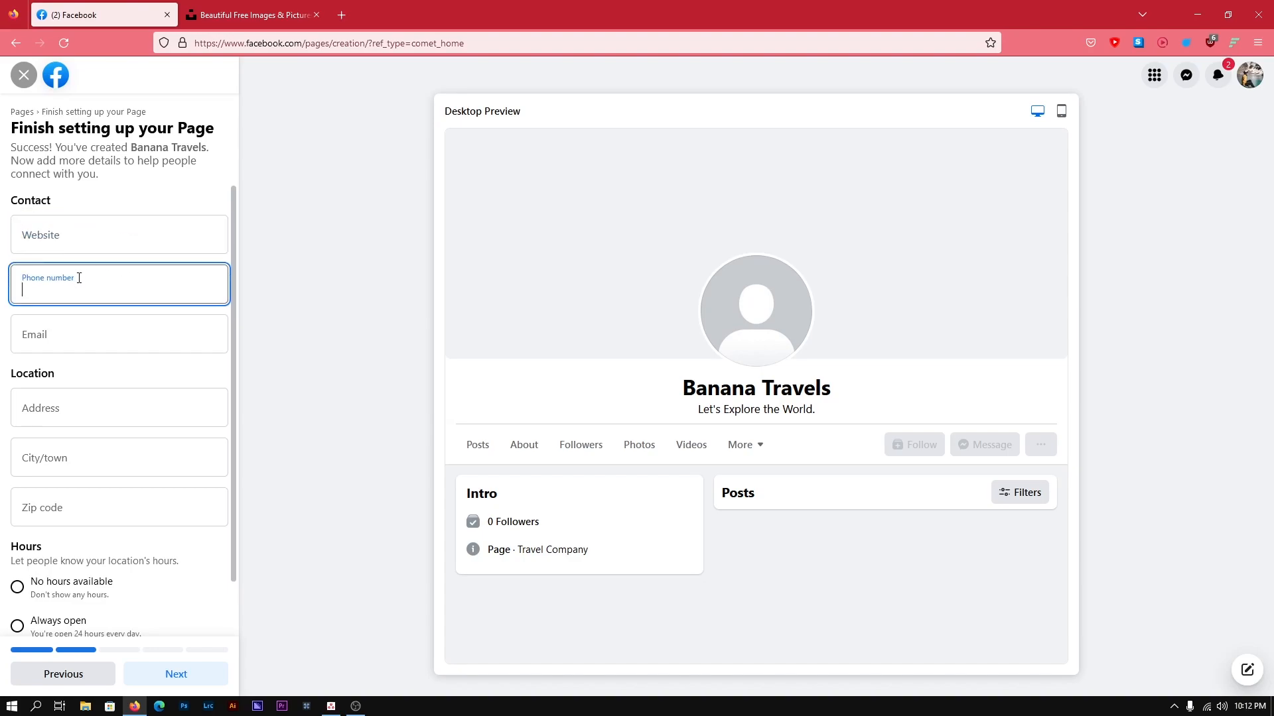
{"action": "type", "text": "+9"}
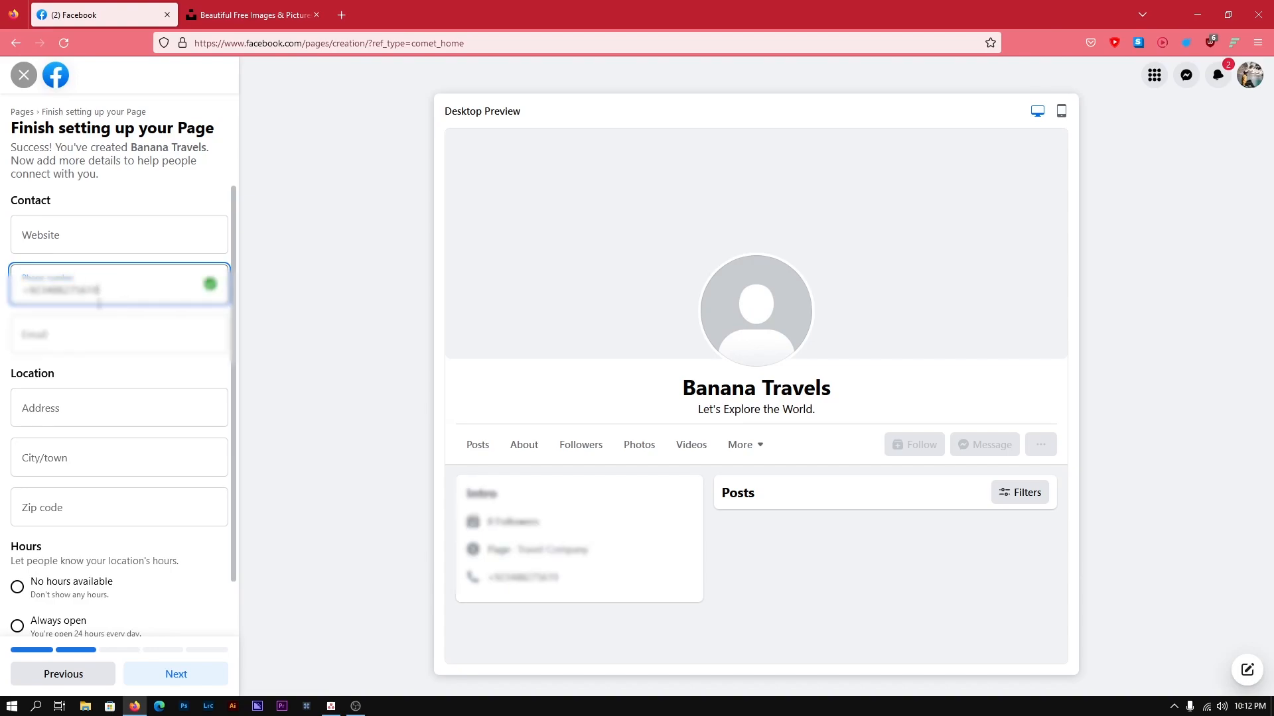
{"action": "left_click", "coordinate": [50, 324]}
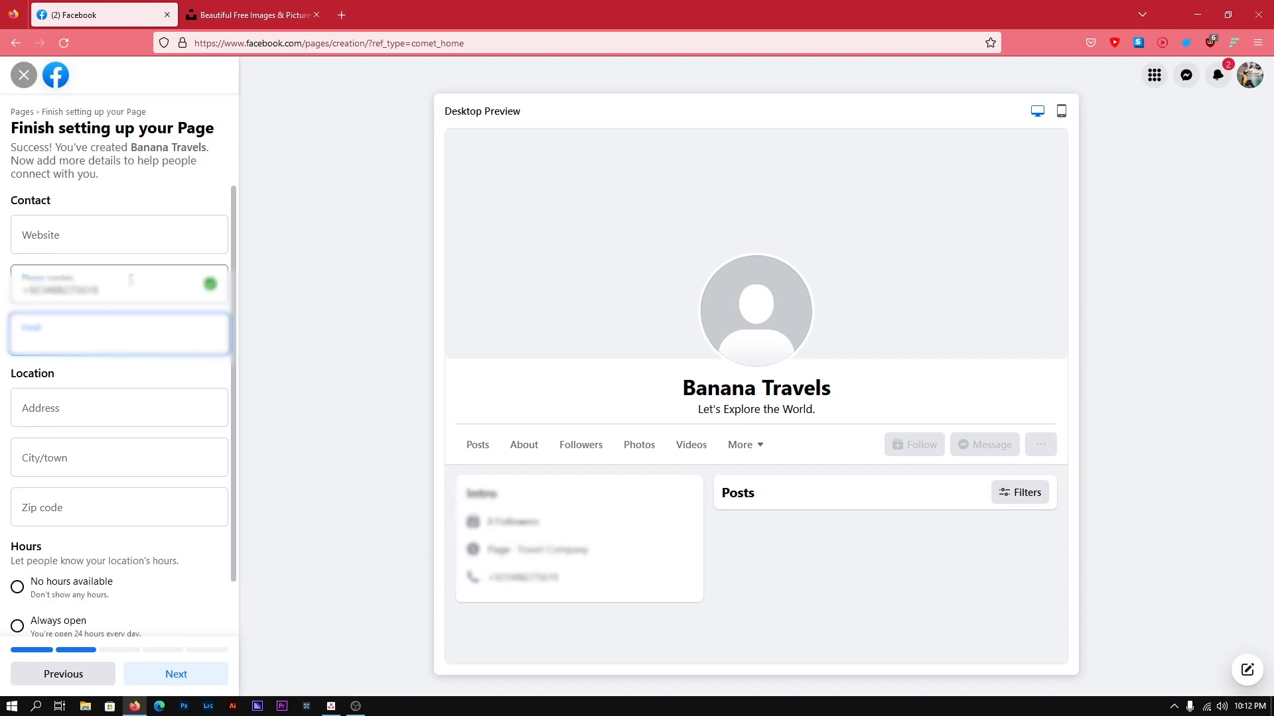
{"action": "type", "text": "mustafa.gp[blurred]@gmail.com"}
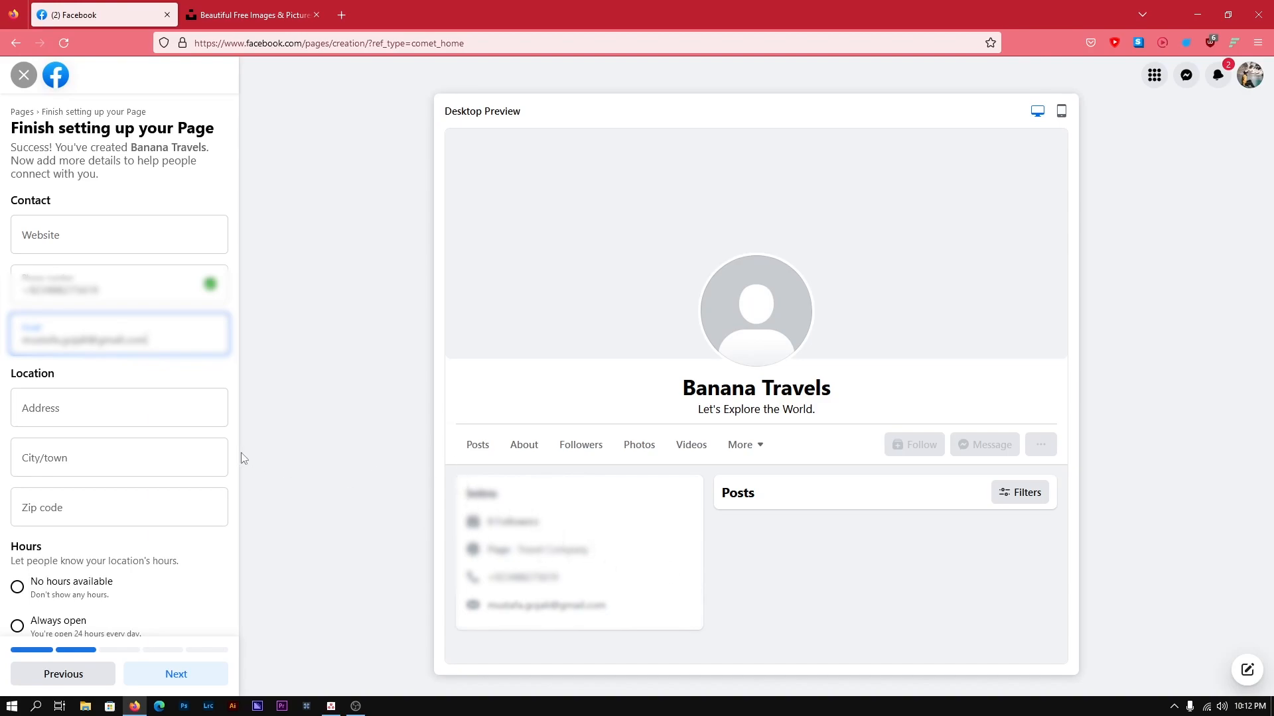
Step: Enter the office street address and set the city to London, United Kingdom, leaving the zip code empty
{"action": "left_click", "coordinate": [107, 420]}
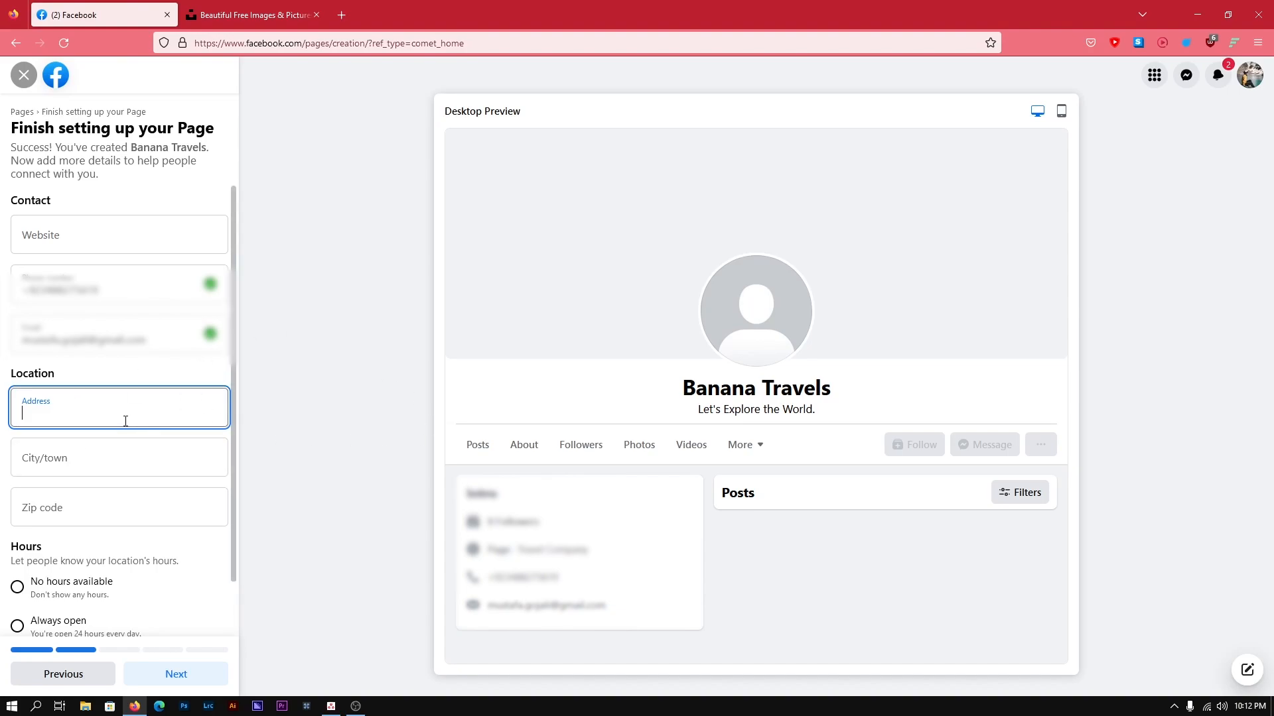
{"action": "left_click", "coordinate": [129, 421]}
{"action": "type", "text": "Office No 420, Street 68"}
{"action": "key", "text": "Tab"}
{"action": "type", "text": "London"}
{"action": "left_click", "coordinate": [127, 504]}
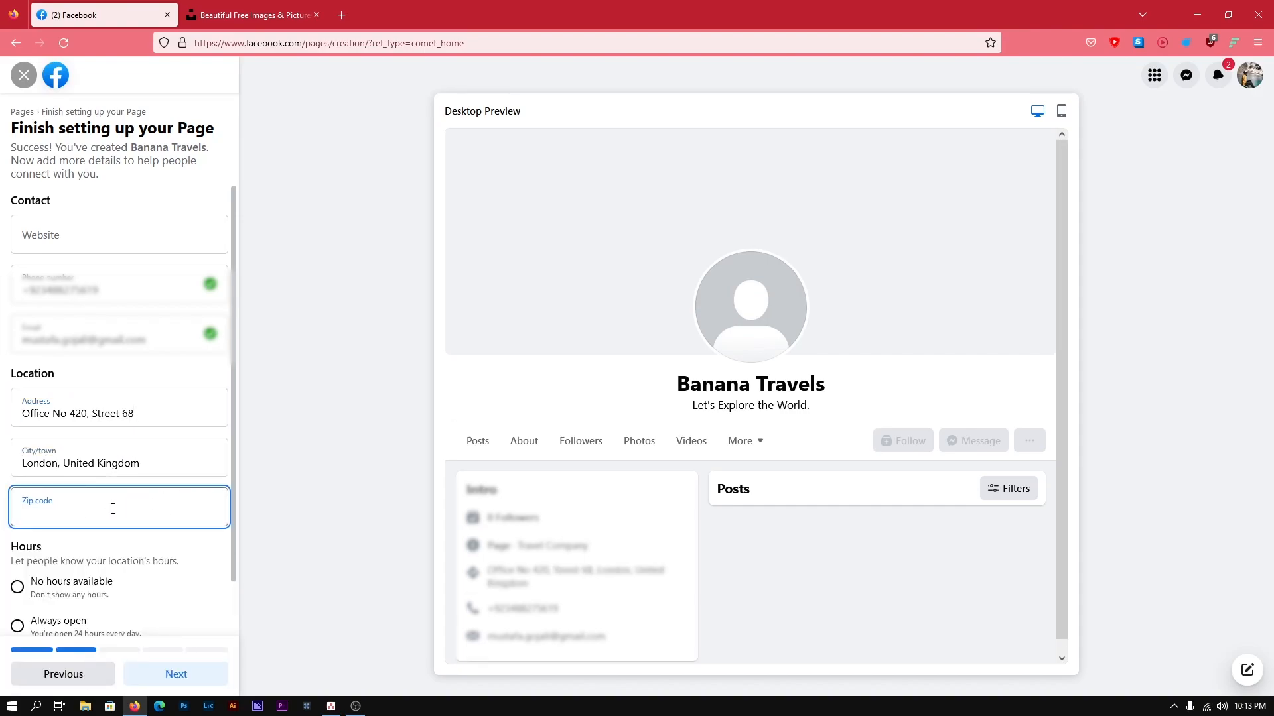
Step: Set the Page's hours to Always open and continue to the Page customization stage
{"action": "scroll", "coordinate": [91, 505], "scroll_direction": "down", "scroll_amount": 1}
{"action": "left_click", "coordinate": [106, 540]}
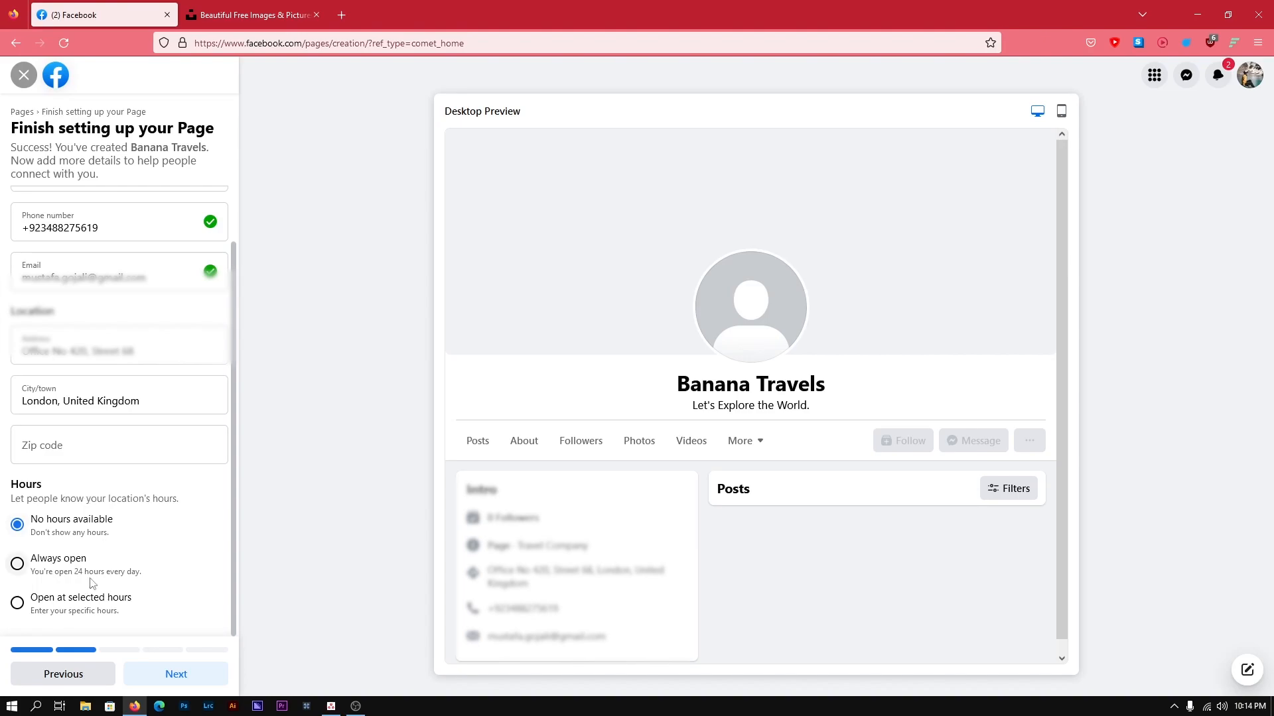
{"action": "left_click", "coordinate": [54, 572]}
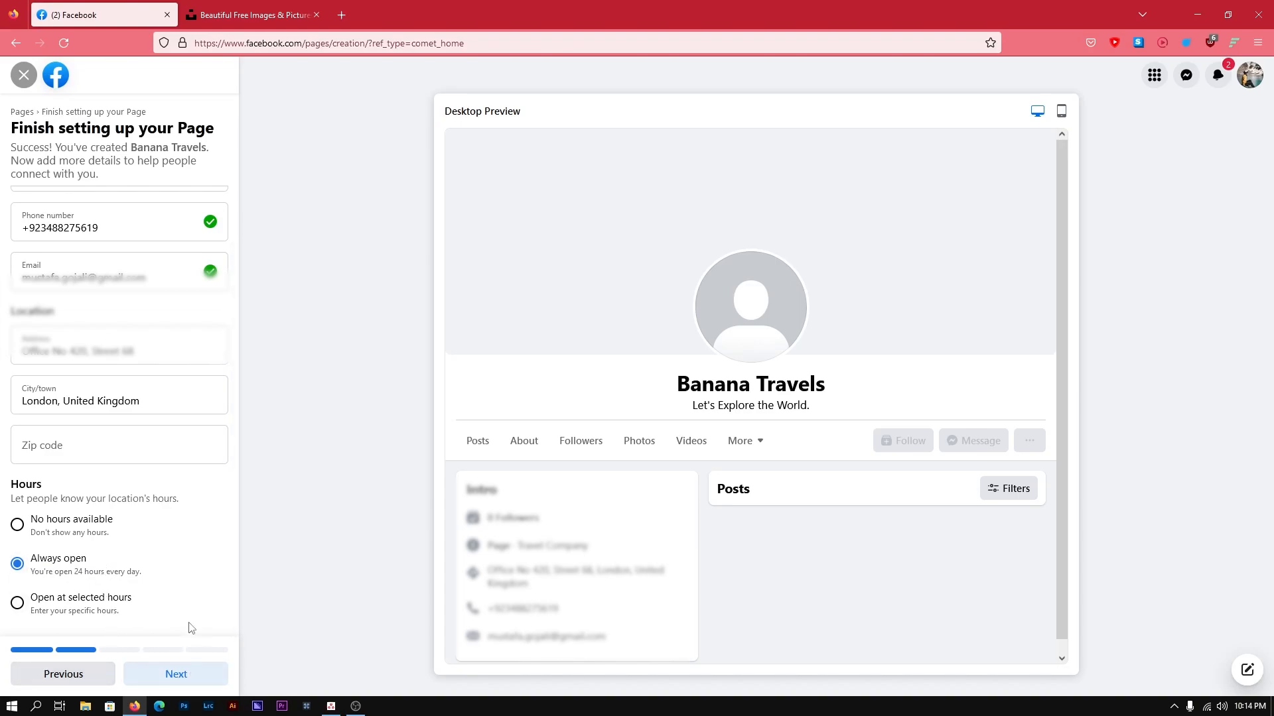
{"action": "left_click", "coordinate": [185, 674]}
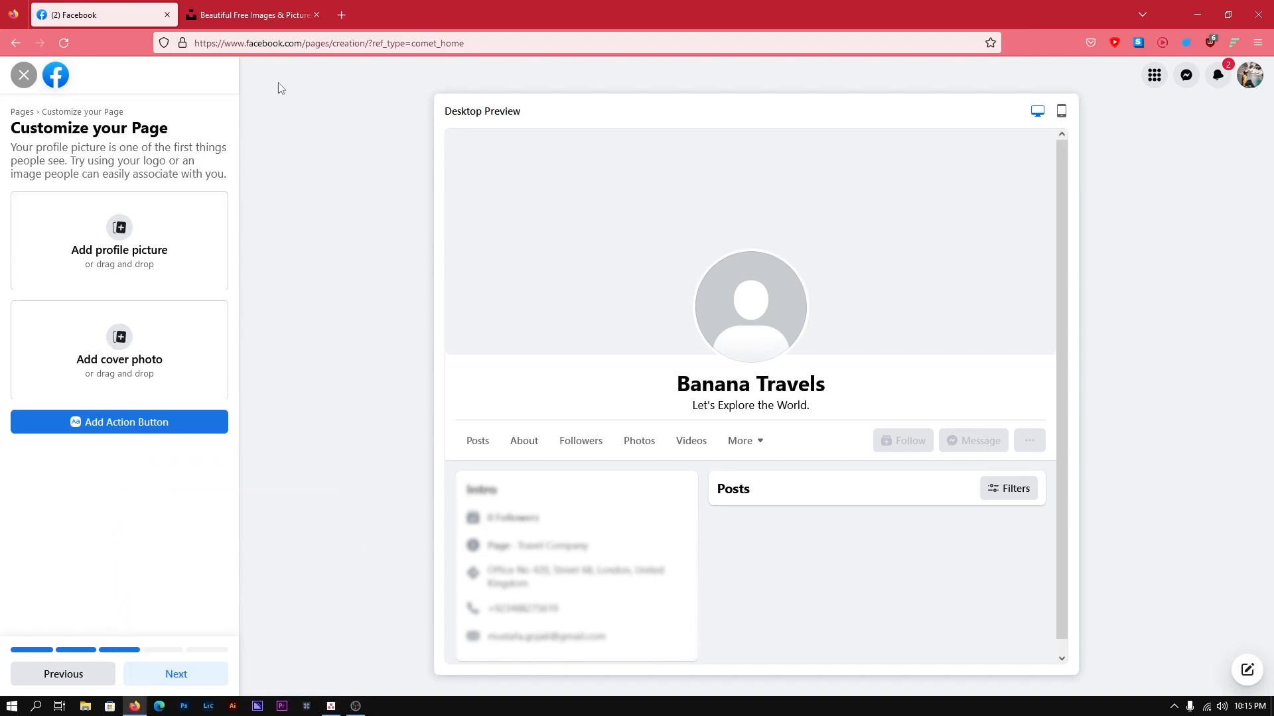
Step: Get a mountain landscape photo from Unsplash to use as the Page's cover photo and reposition it within the frame
{"action": "left_click", "coordinate": [285, 14]}
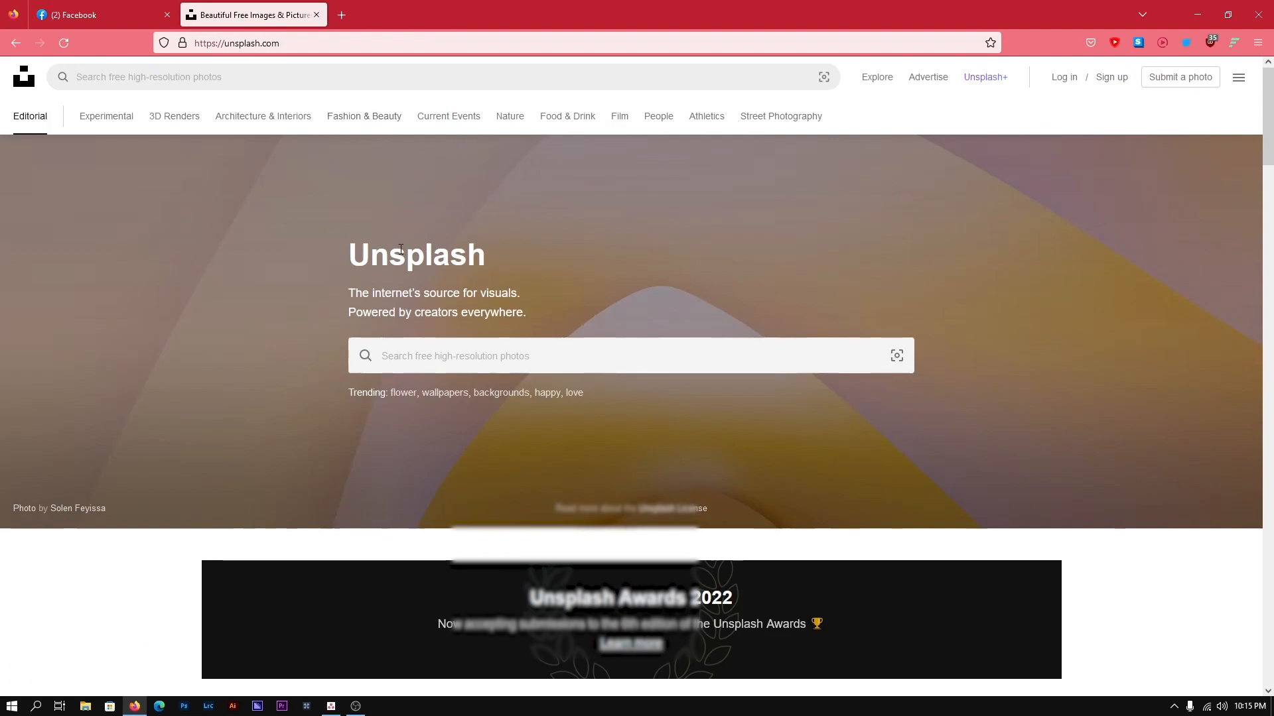
{"action": "left_click", "coordinate": [455, 362]}
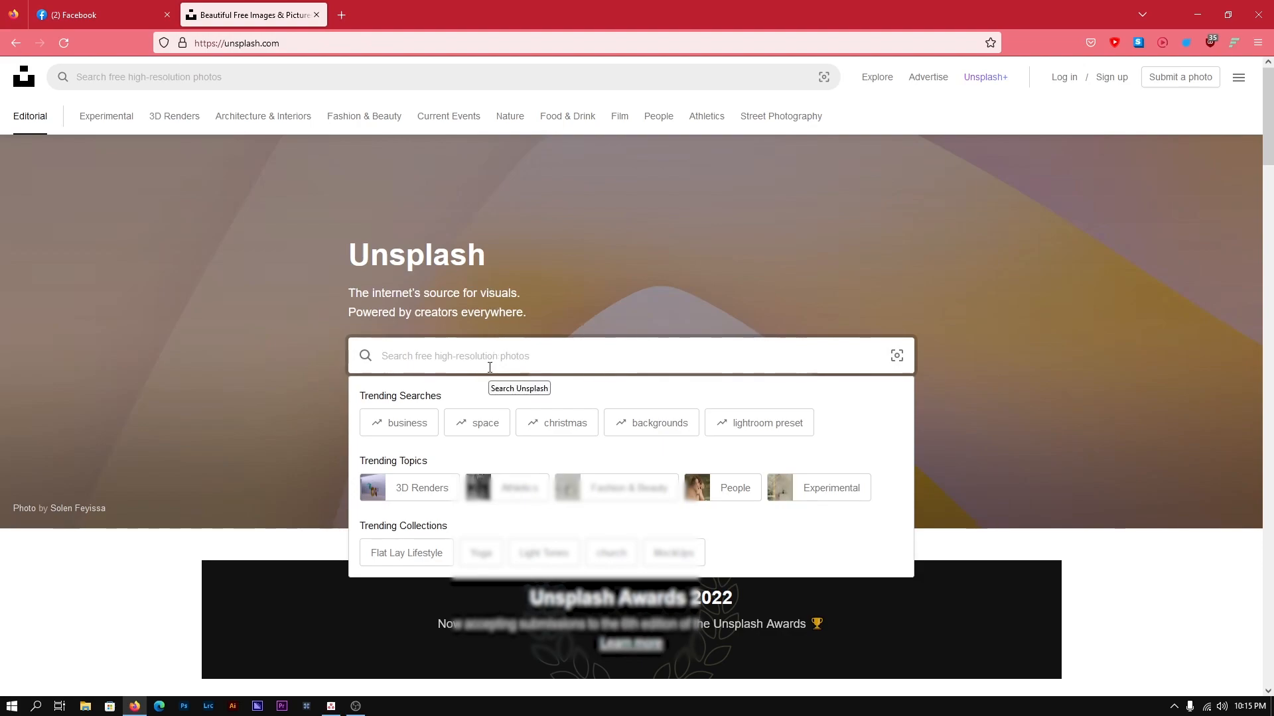
{"action": "type", "text": "f"}
{"action": "key", "text": "BackSpace"}
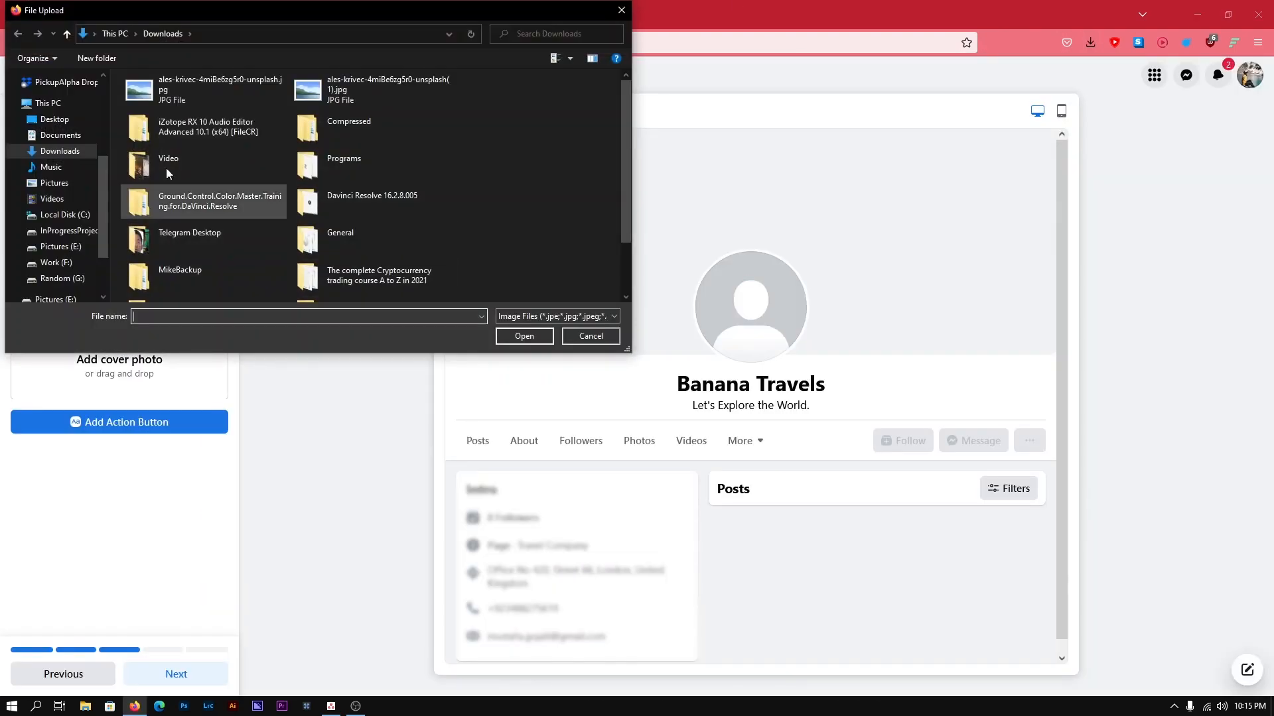
{"action": "key", "text": "Return"}
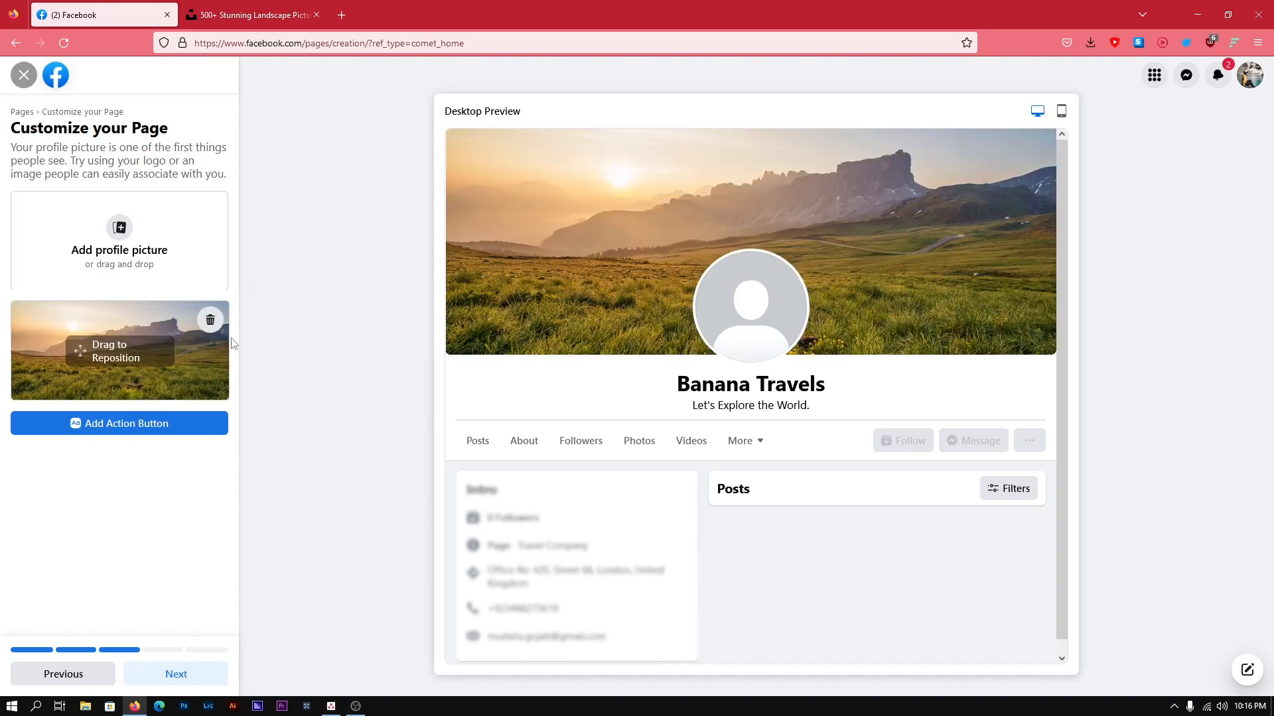
{"action": "left_click_drag", "start_coordinate": [103, 331], "coordinate": [133, 358]}
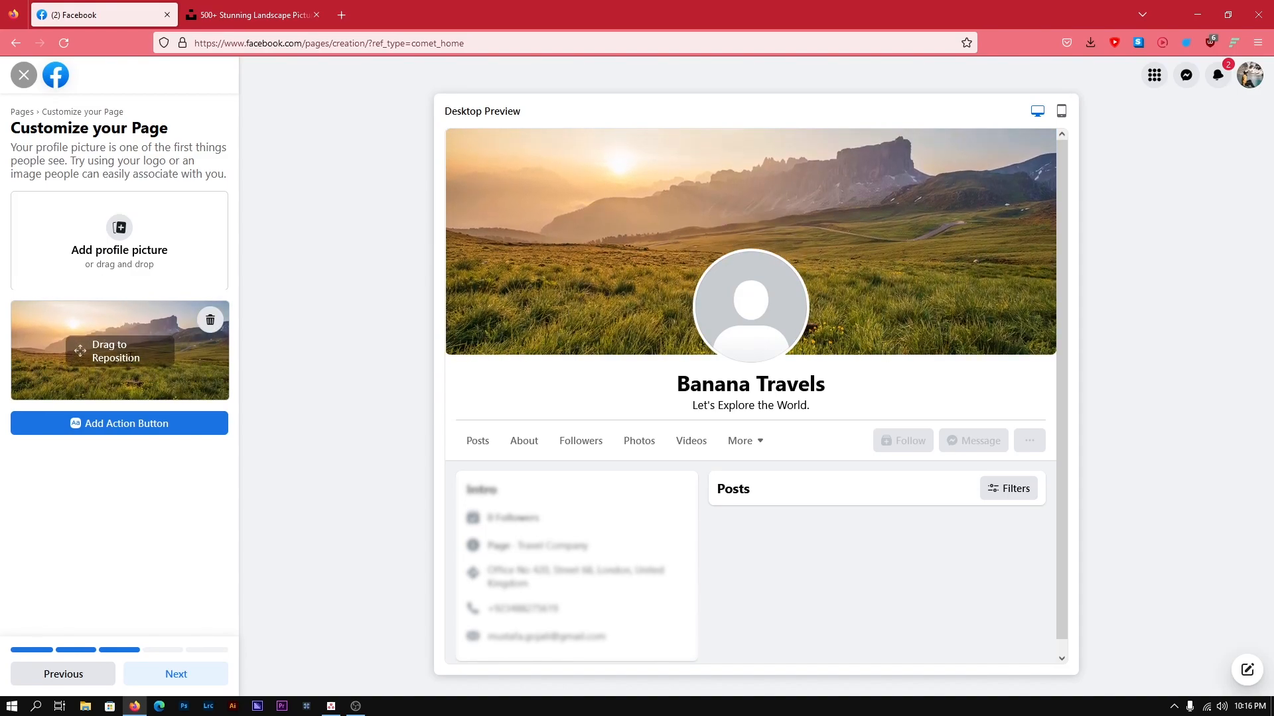
{"action": "left_click", "coordinate": [209, 5]}
{"action": "left_click", "coordinate": [309, 79]}
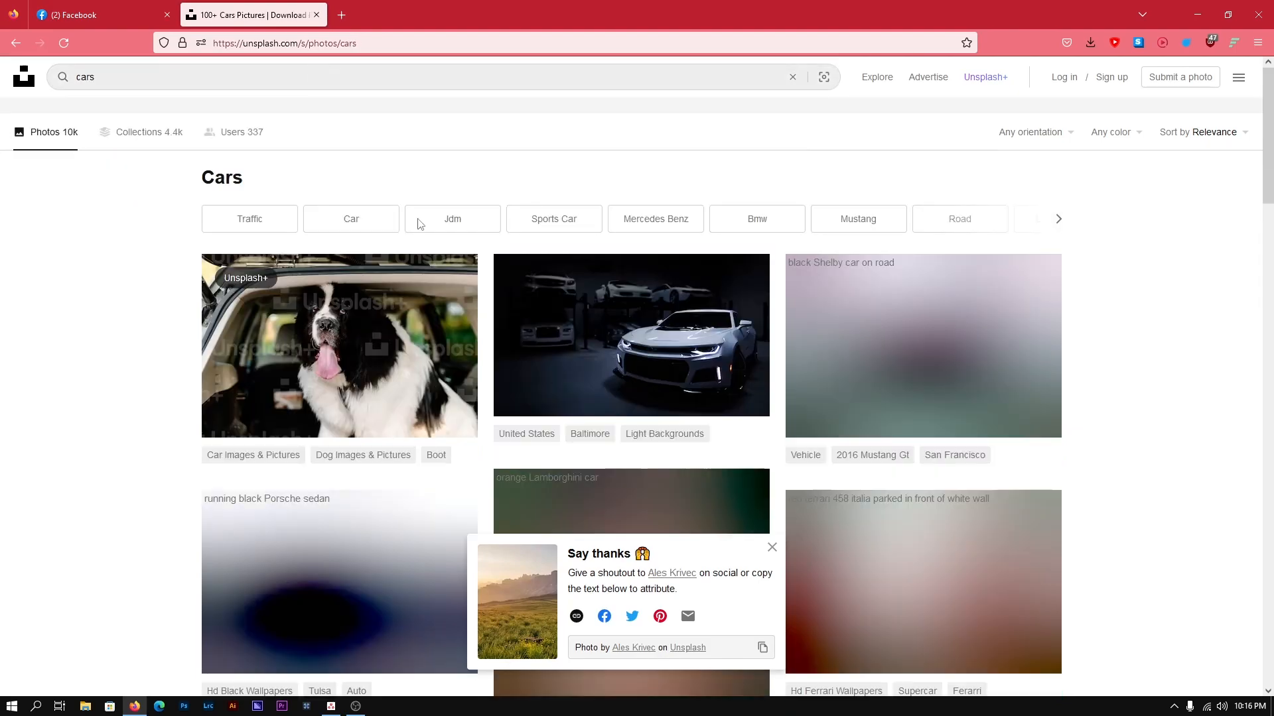
{"action": "scroll", "coordinate": [708, 301], "scroll_direction": "down", "scroll_amount": 2}
{"action": "left_click", "coordinate": [674, 281]}
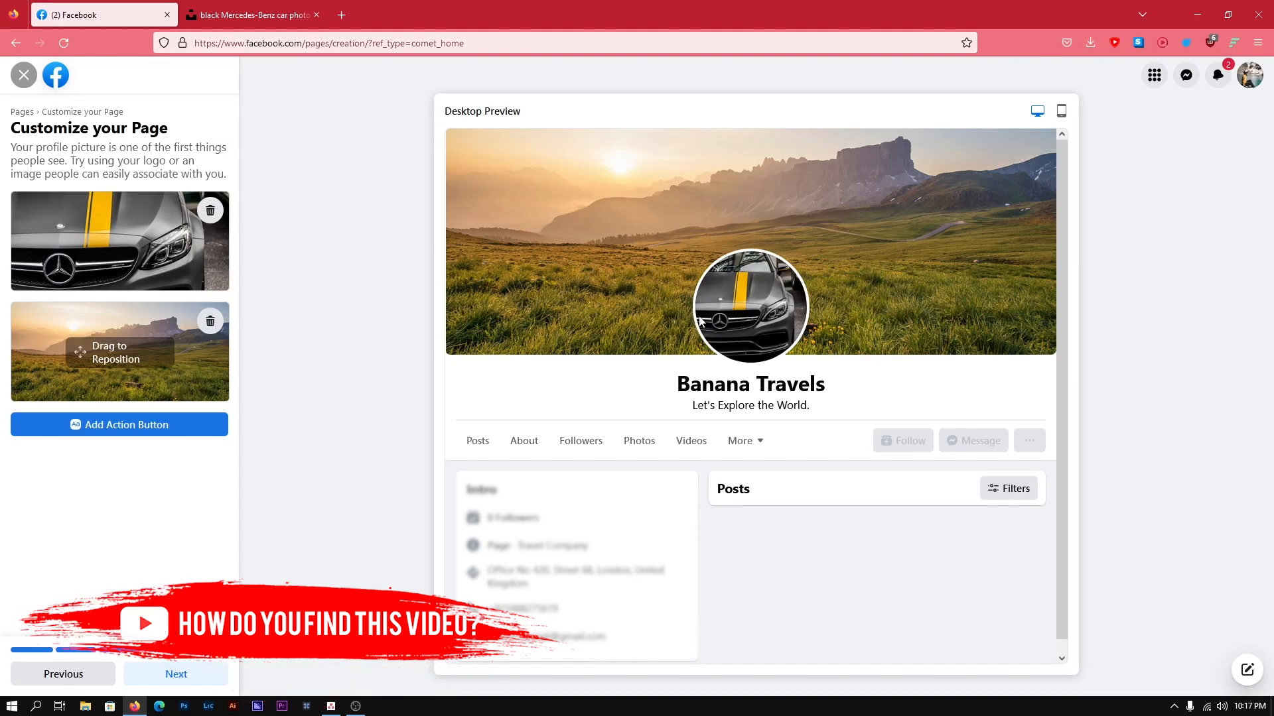
Step: Add a Send Message action button using the Page's Messenger, save it and continue to the audience-building stage
{"action": "left_click", "coordinate": [188, 432]}
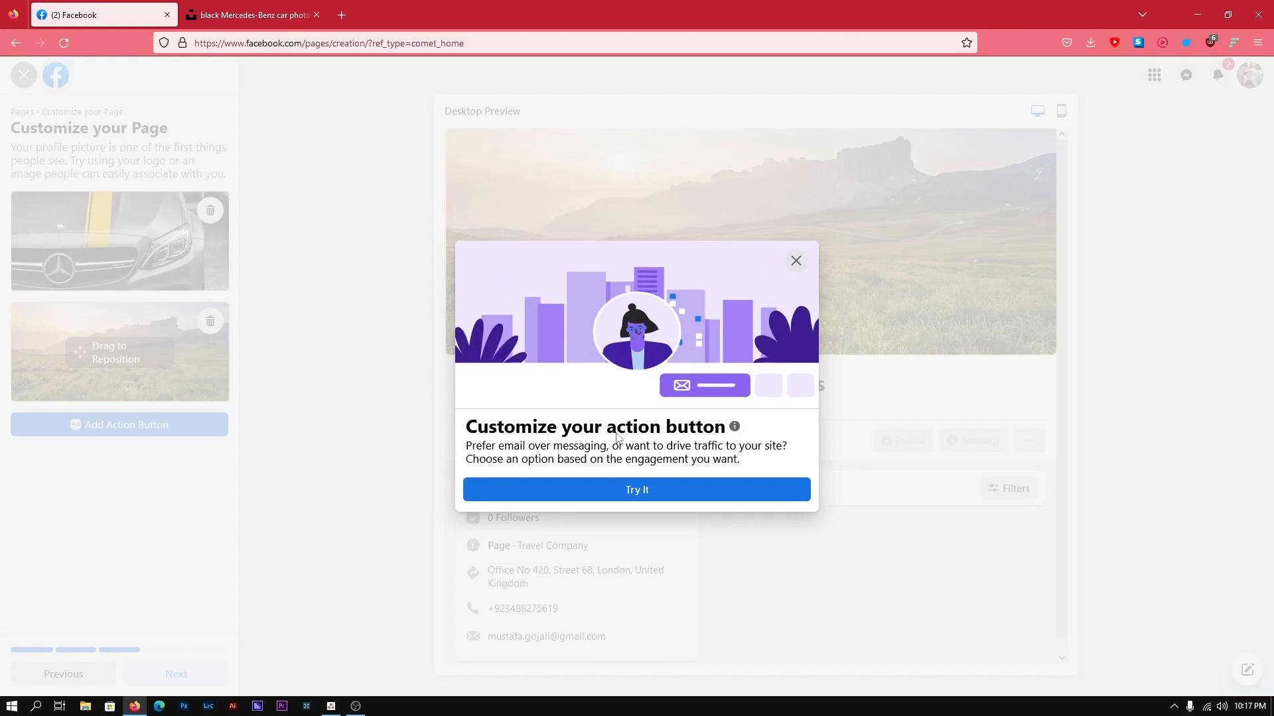
{"action": "left_click", "coordinate": [649, 497]}
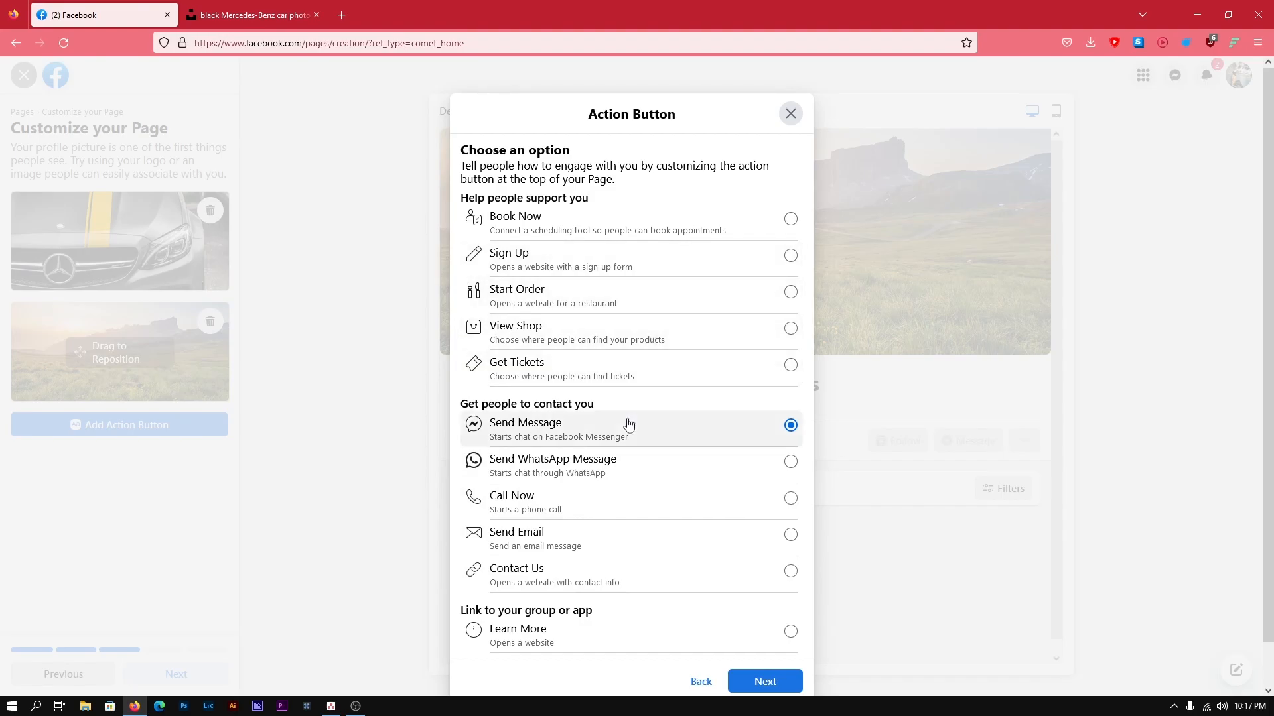
{"action": "left_click", "coordinate": [627, 219]}
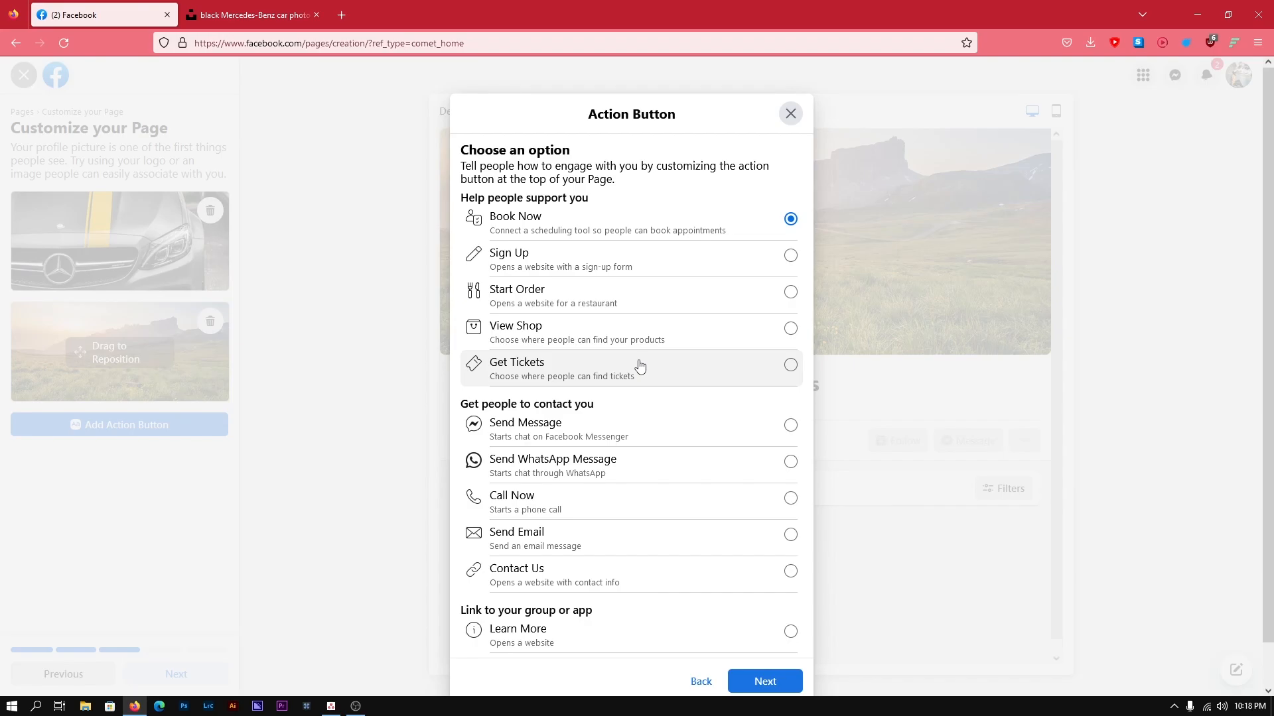
{"action": "left_click", "coordinate": [632, 426]}
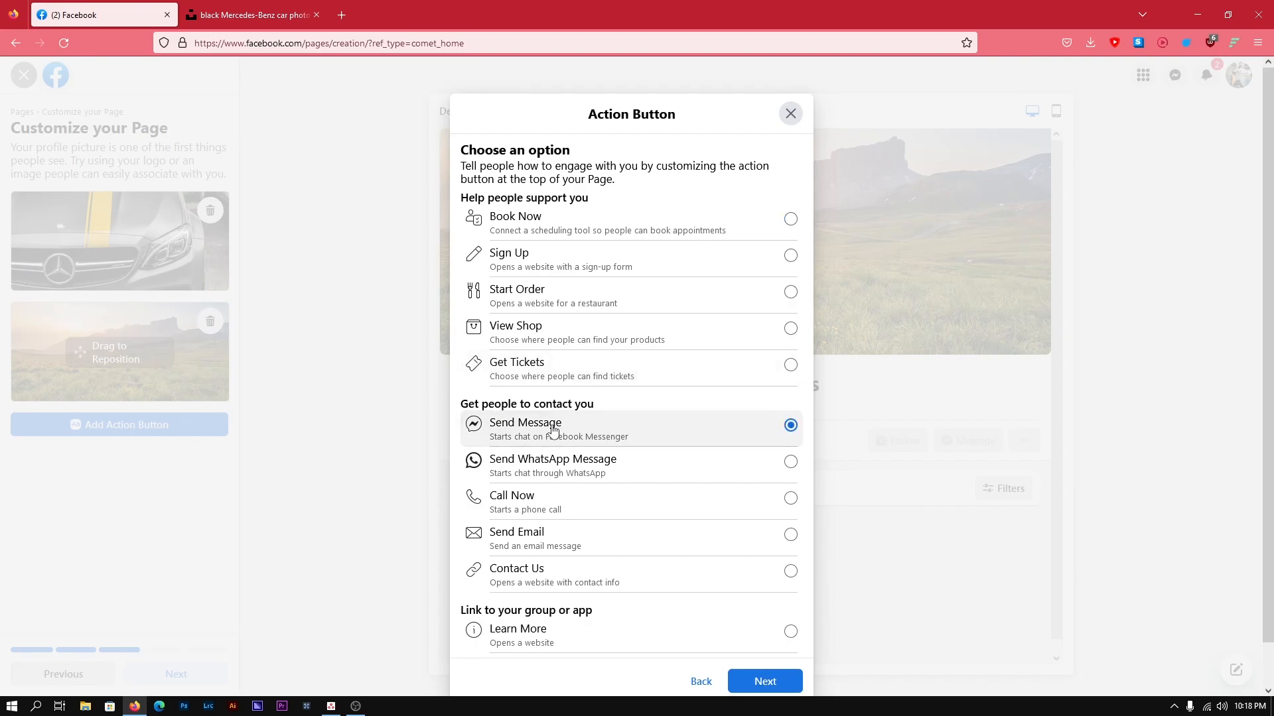
{"action": "left_click", "coordinate": [756, 678]}
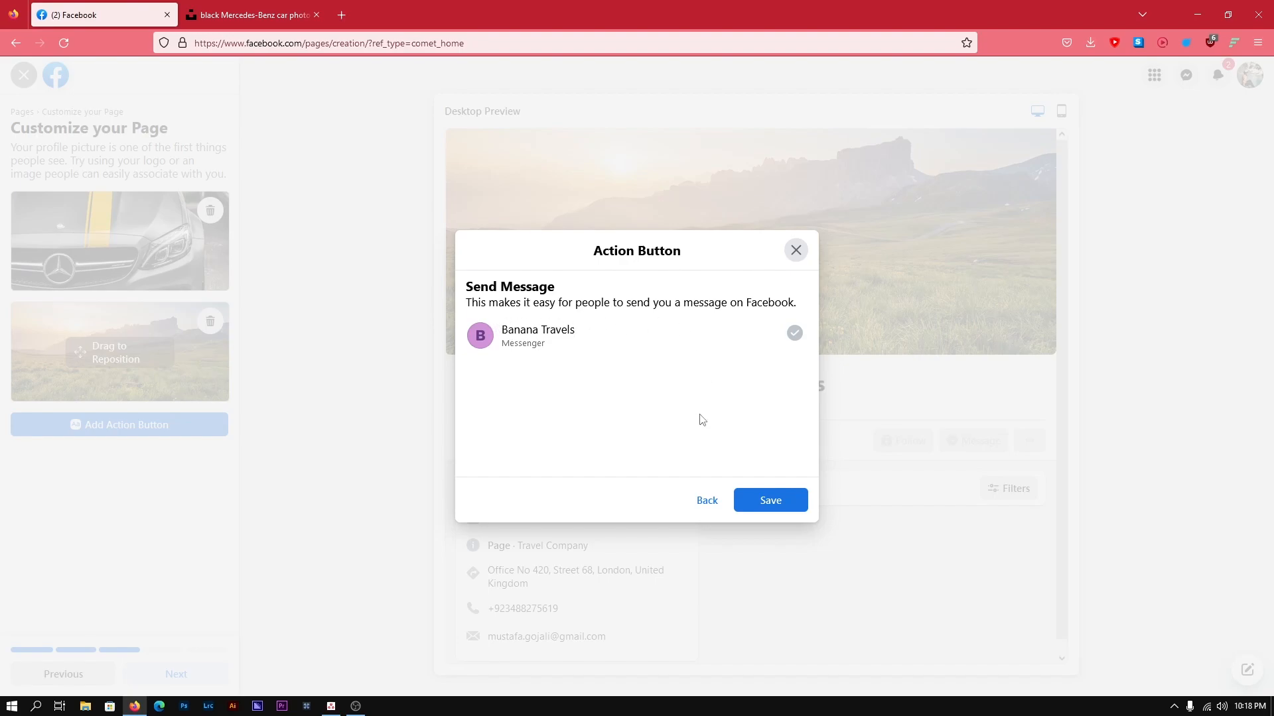
{"action": "left_click", "coordinate": [779, 512]}
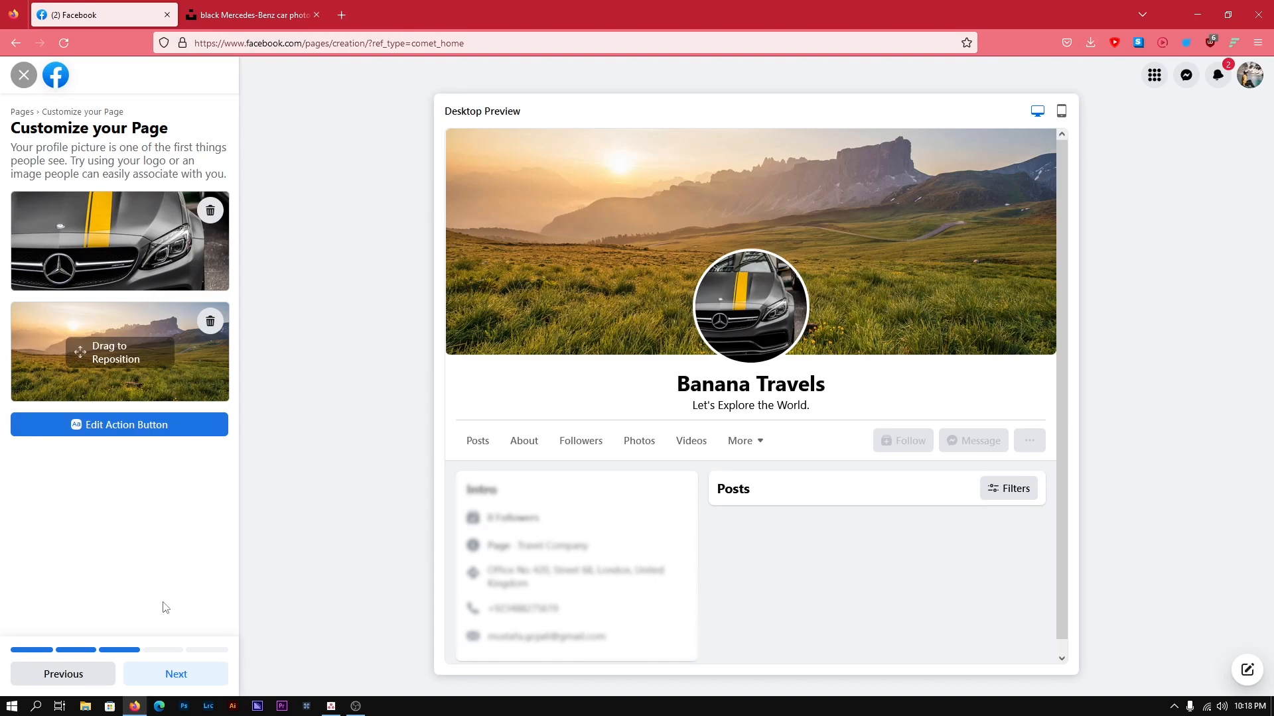
{"action": "left_click", "coordinate": [167, 673]}
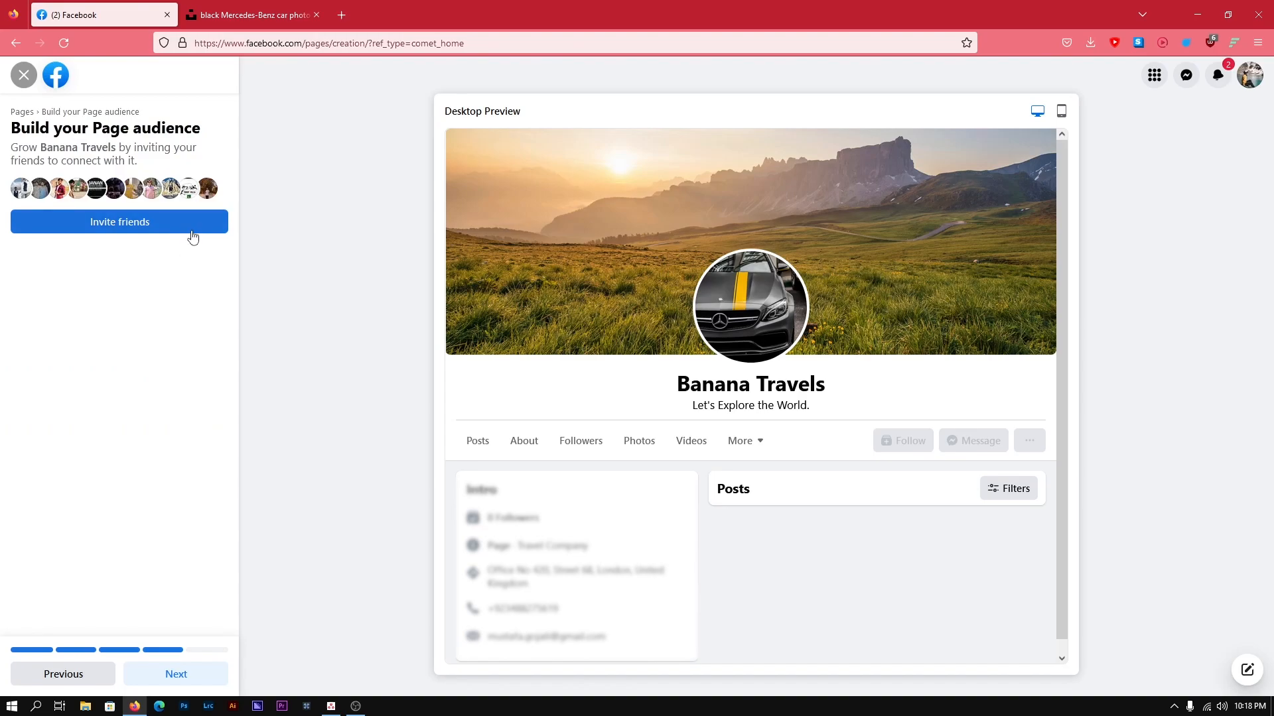
Step: Look through the friends available to invite without selecting anyone, and finish creating the Page with Page notifications on
{"action": "left_click", "coordinate": [138, 224]}
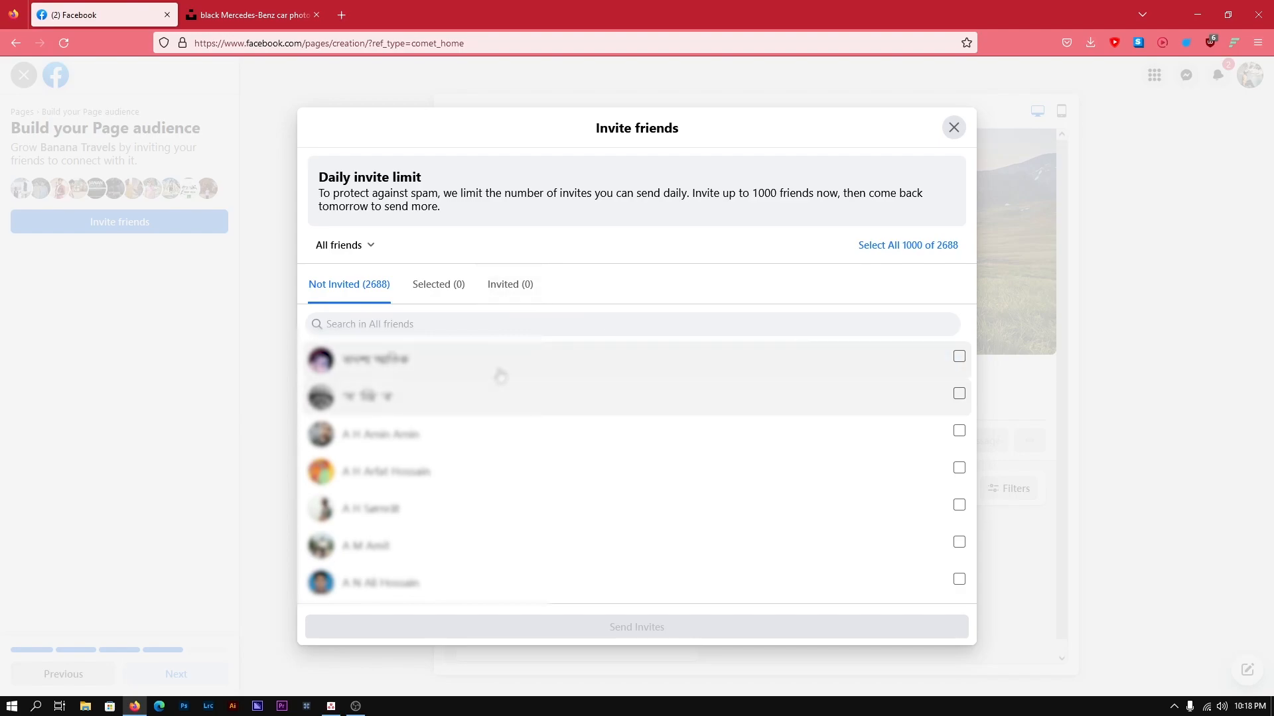
{"action": "scroll", "coordinate": [500, 376], "scroll_direction": "down", "scroll_amount": 3}
{"action": "scroll", "coordinate": [577, 382], "scroll_direction": "up", "scroll_amount": 3}
{"action": "scroll", "coordinate": [611, 371], "scroll_direction": "down", "scroll_amount": 2}
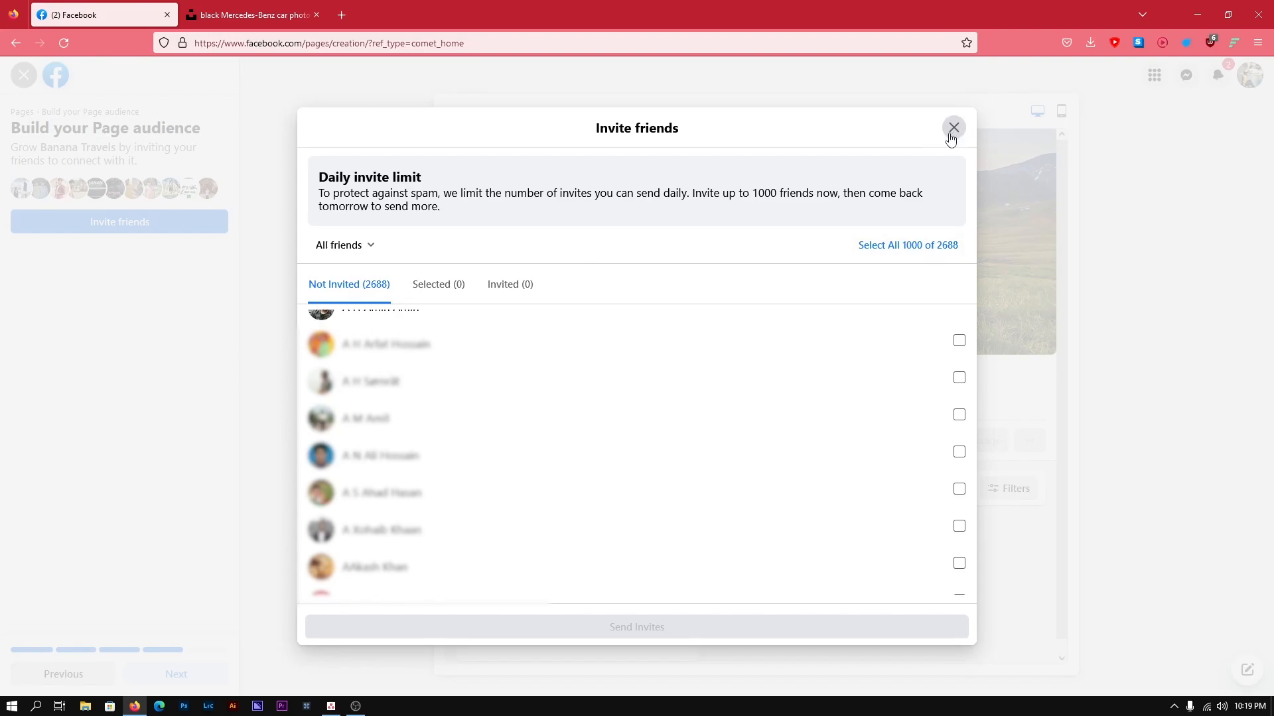
{"action": "left_click", "coordinate": [953, 130]}
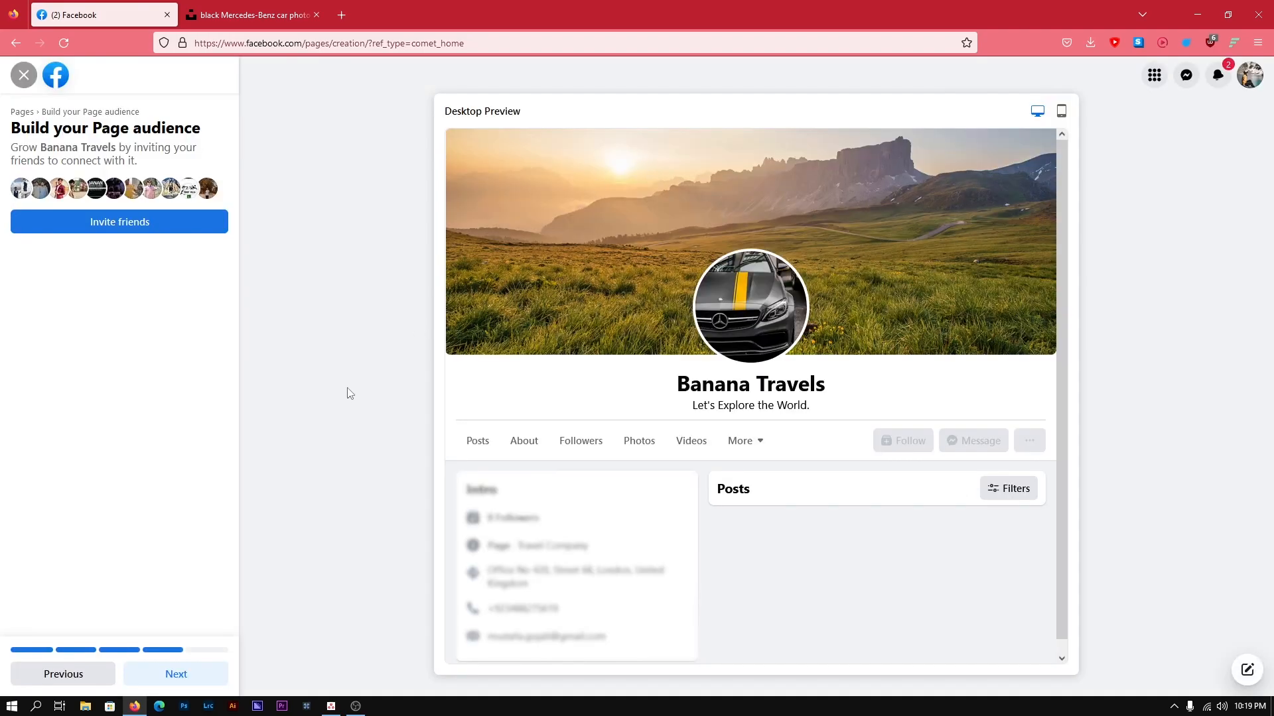
{"action": "left_click", "coordinate": [168, 676]}
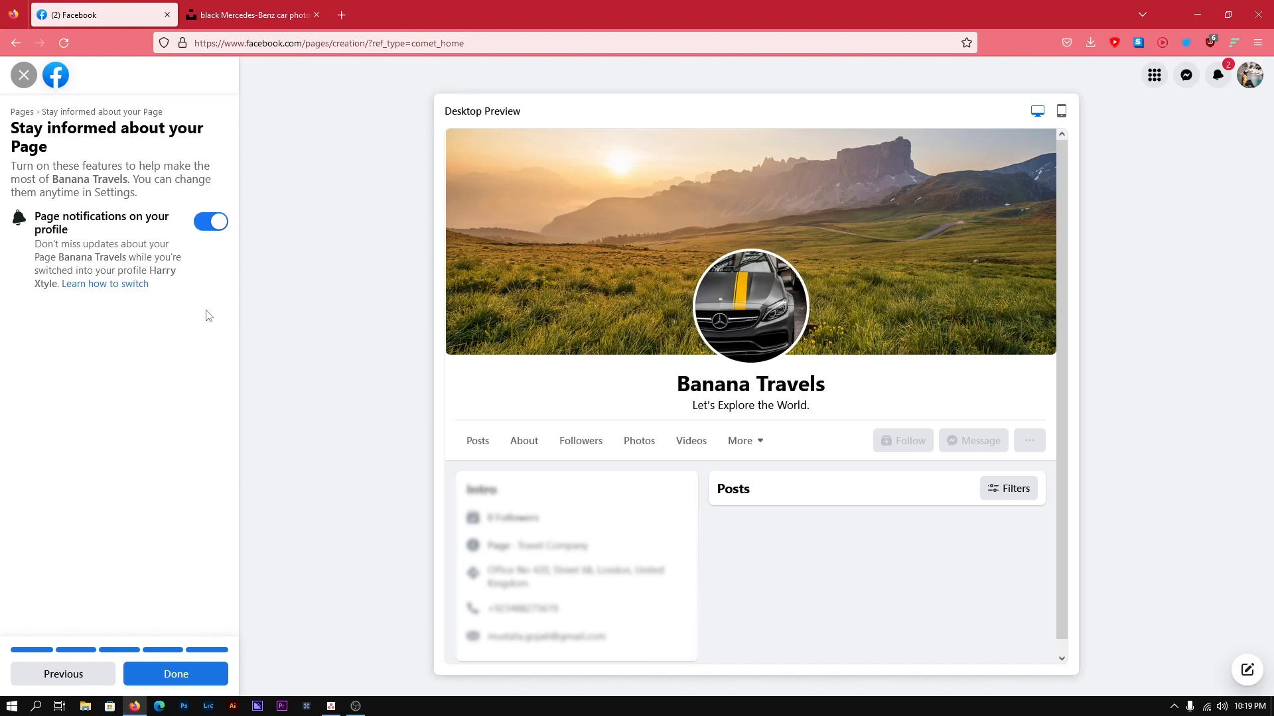
{"action": "left_click", "coordinate": [203, 678]}
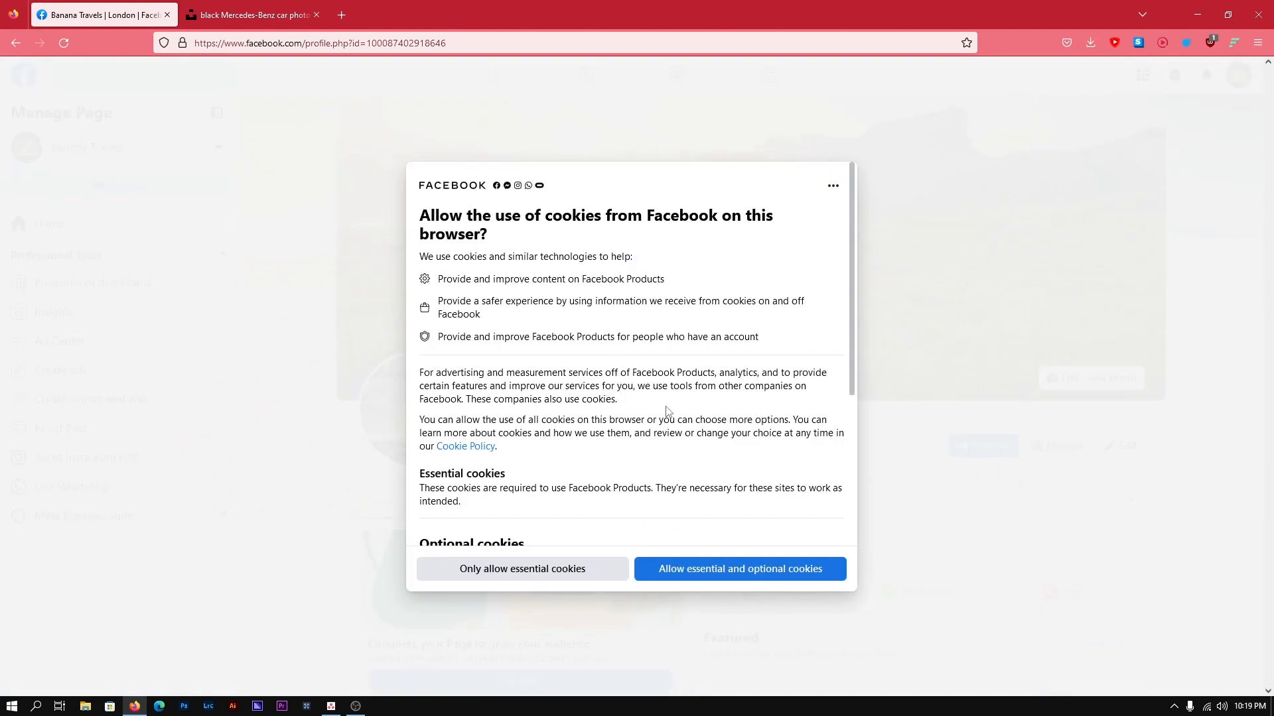
Step: Allow essential and optional cookies in this browser and skip the tour of the new Page
{"action": "scroll", "coordinate": [670, 425], "scroll_direction": "down", "scroll_amount": 2}
{"action": "scroll", "coordinate": [663, 402], "scroll_direction": "up", "scroll_amount": 2}
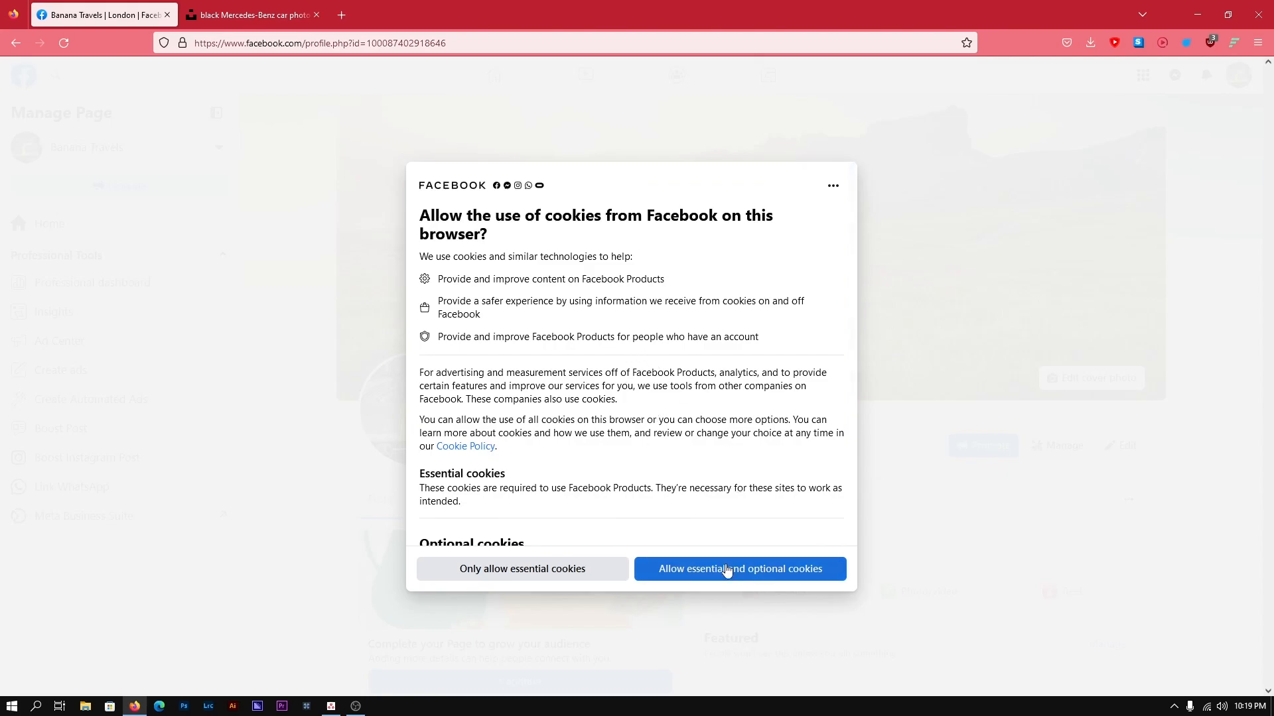
{"action": "left_click", "coordinate": [727, 568]}
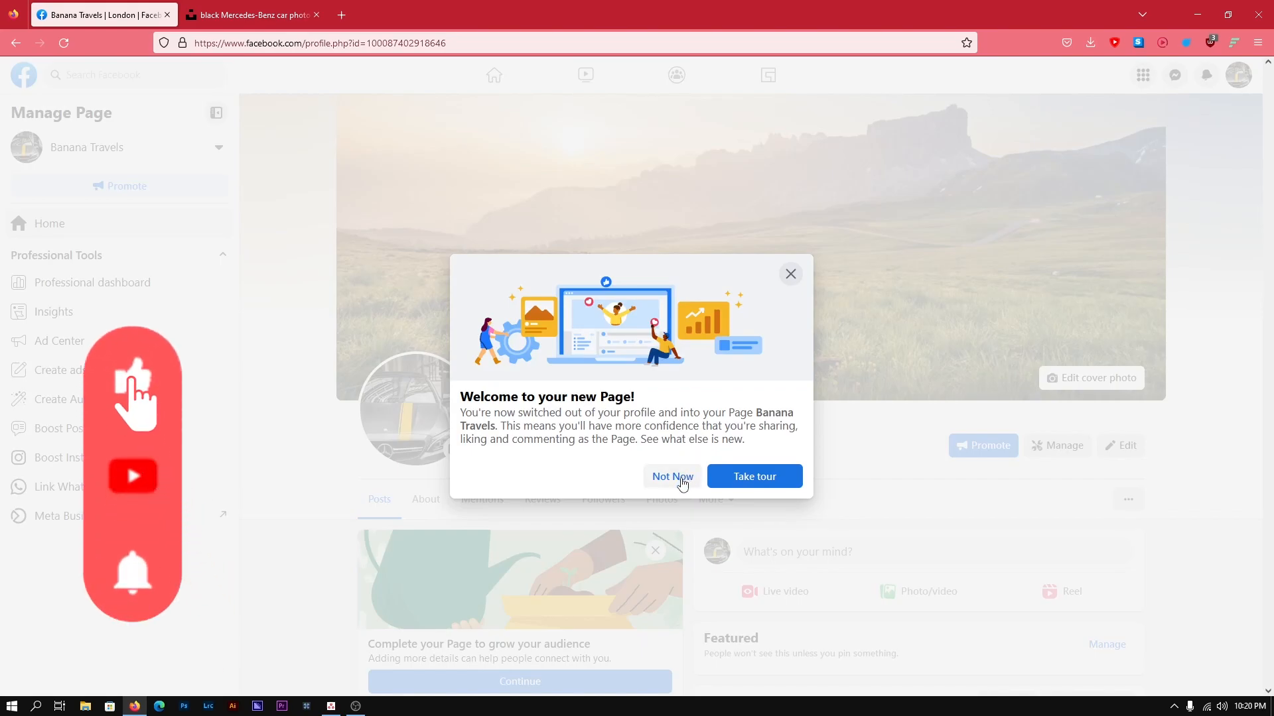
{"action": "left_click", "coordinate": [673, 477]}
Step: Open the Page's About info for editing from the Edit Page dialog
{"action": "scroll", "coordinate": [929, 349], "scroll_direction": "down", "scroll_amount": 2}
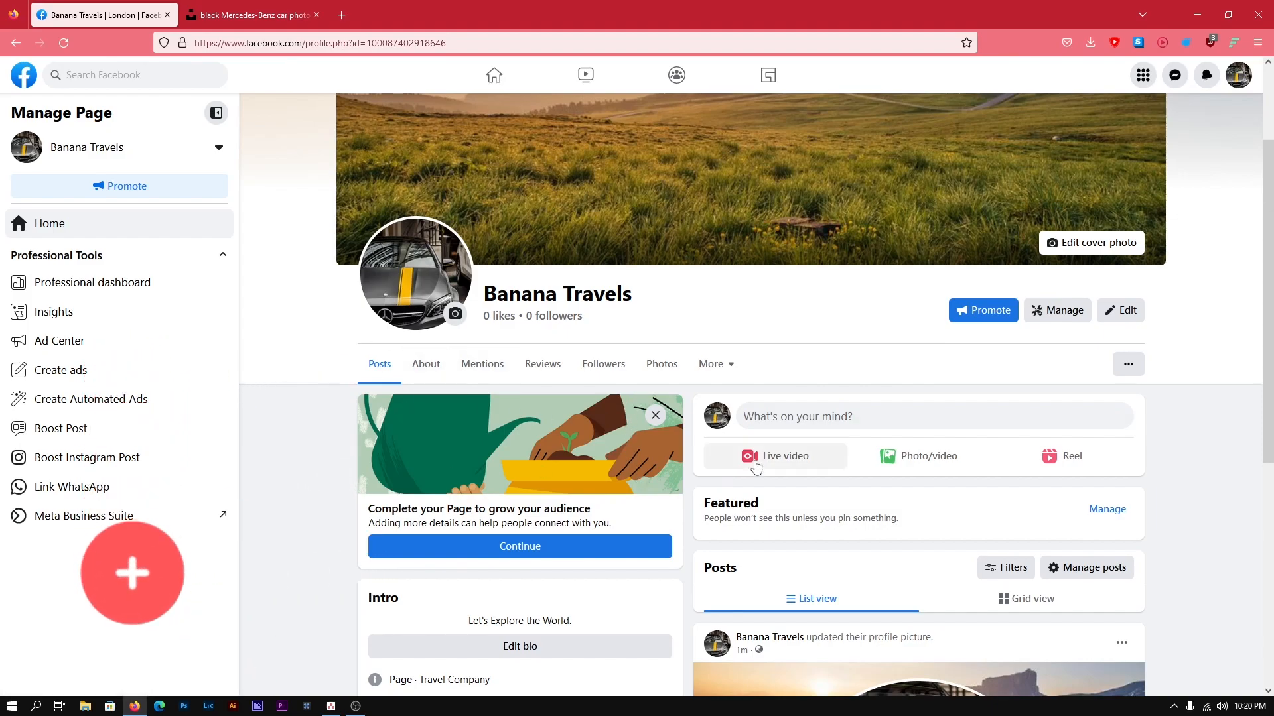
{"action": "left_click", "coordinate": [1098, 317]}
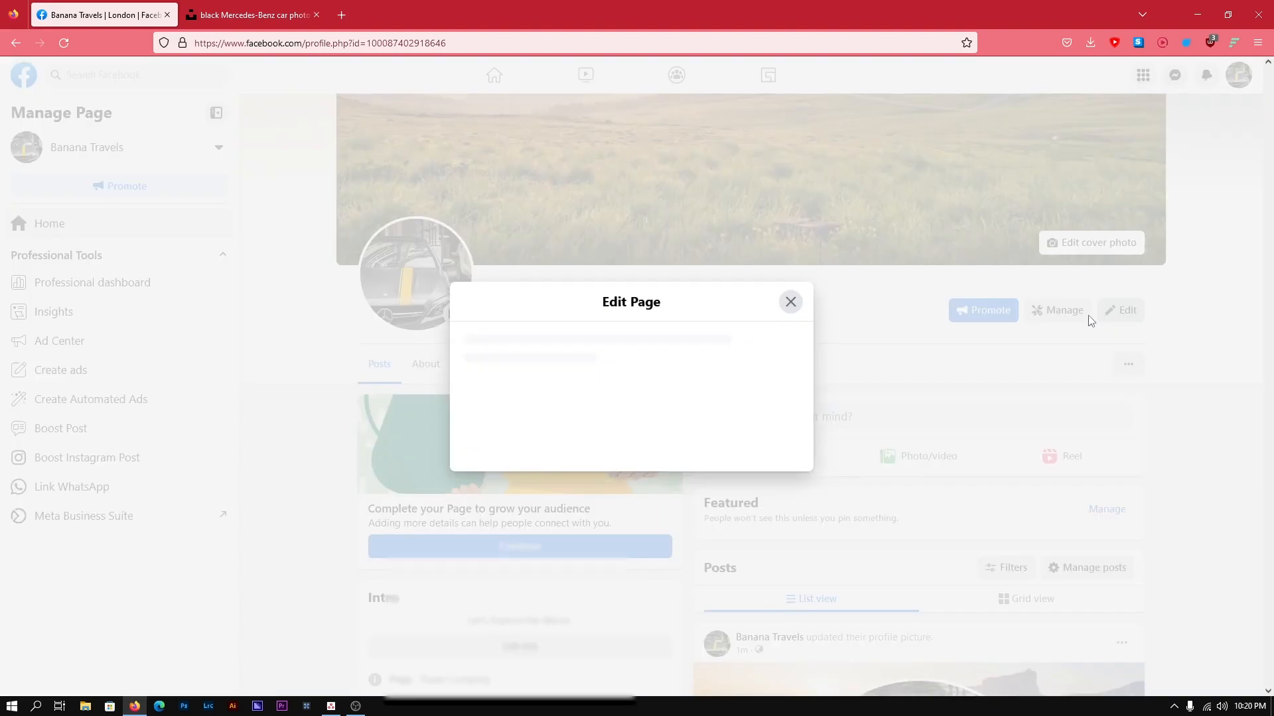
{"action": "scroll", "coordinate": [531, 404], "scroll_direction": "down", "scroll_amount": 5}
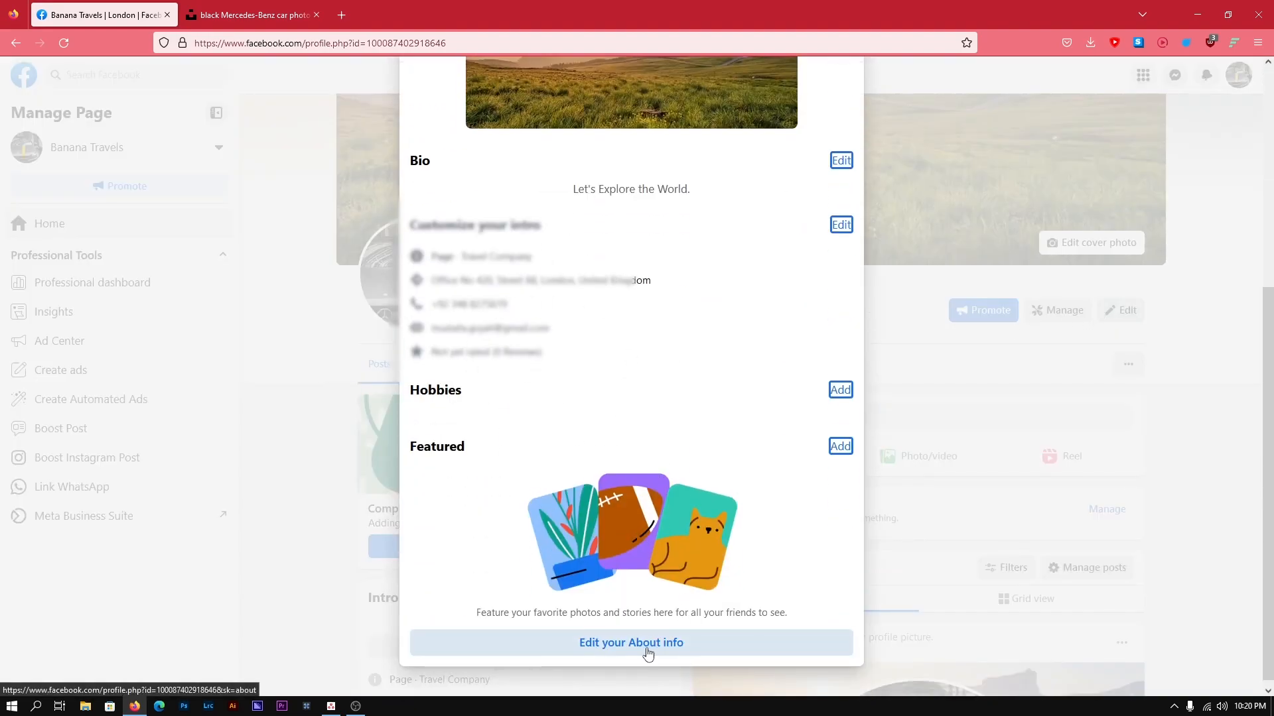
{"action": "left_click", "coordinate": [667, 639]}
Step: Enter London, UK as the service area in the Page's contact info
{"action": "scroll", "coordinate": [486, 425], "scroll_direction": "down", "scroll_amount": 3}
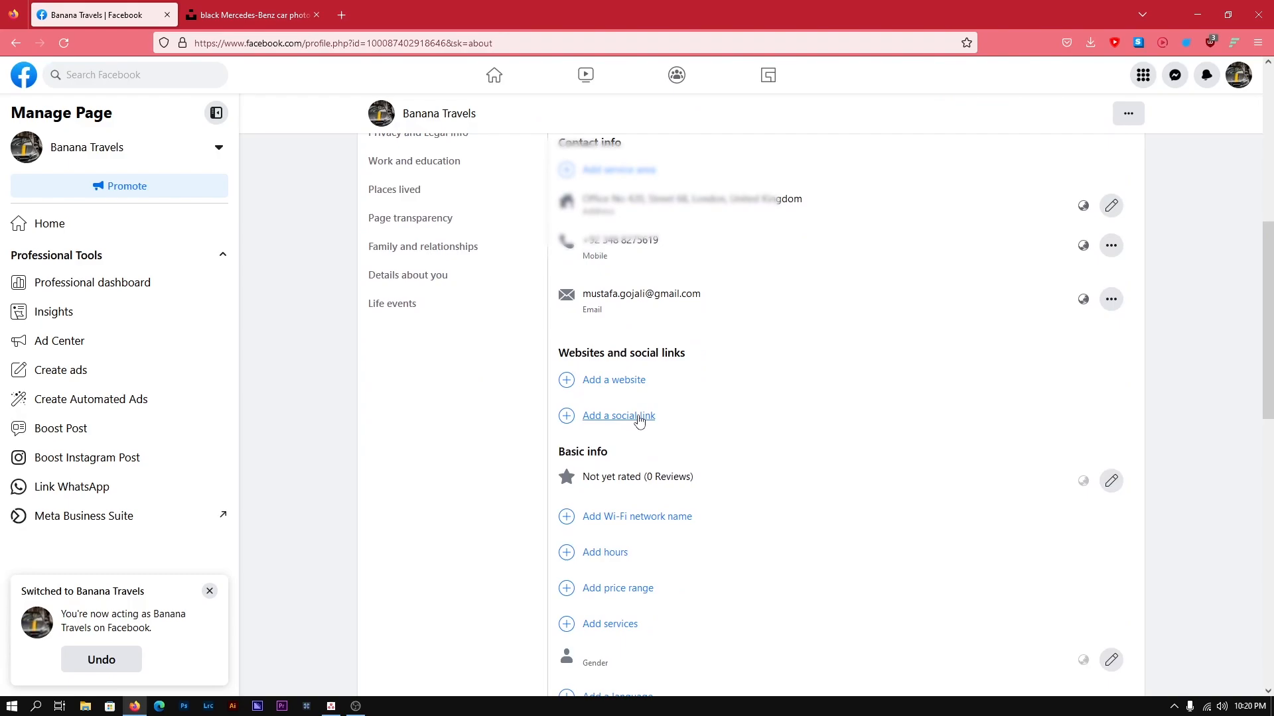
{"action": "scroll", "coordinate": [639, 425], "scroll_direction": "down", "scroll_amount": 2}
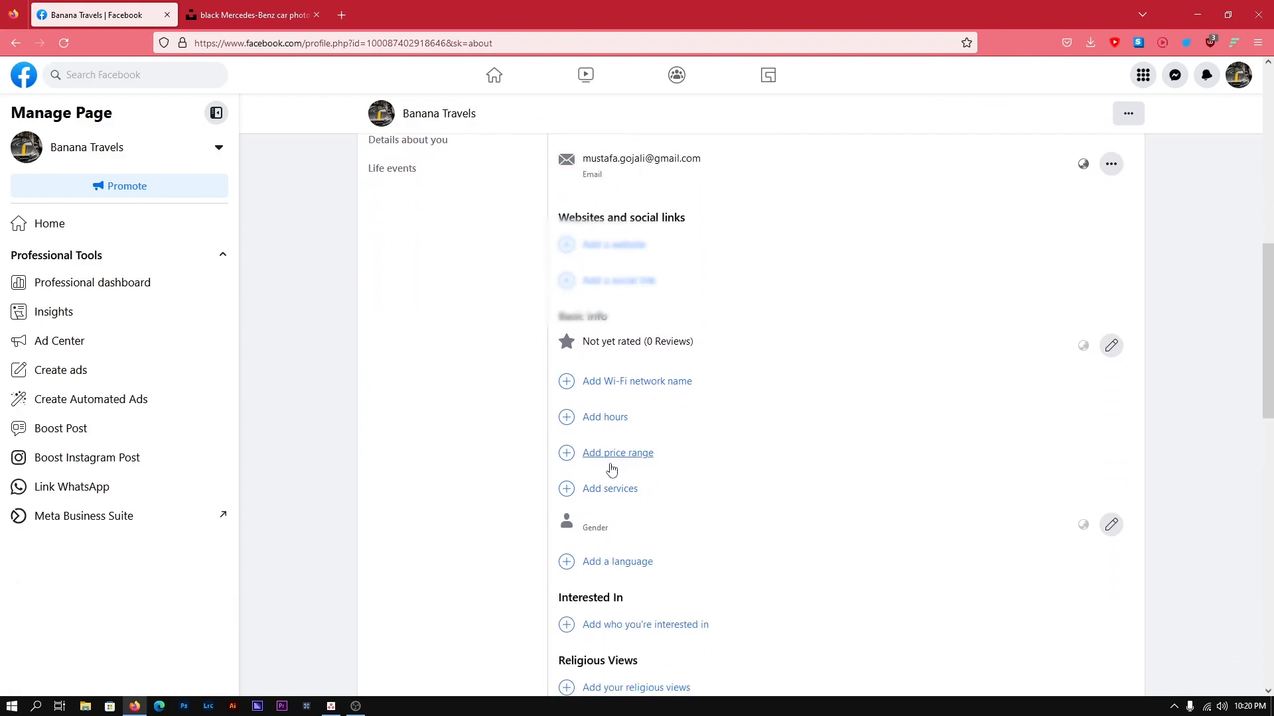
{"action": "scroll", "coordinate": [613, 461], "scroll_direction": "up", "scroll_amount": 3}
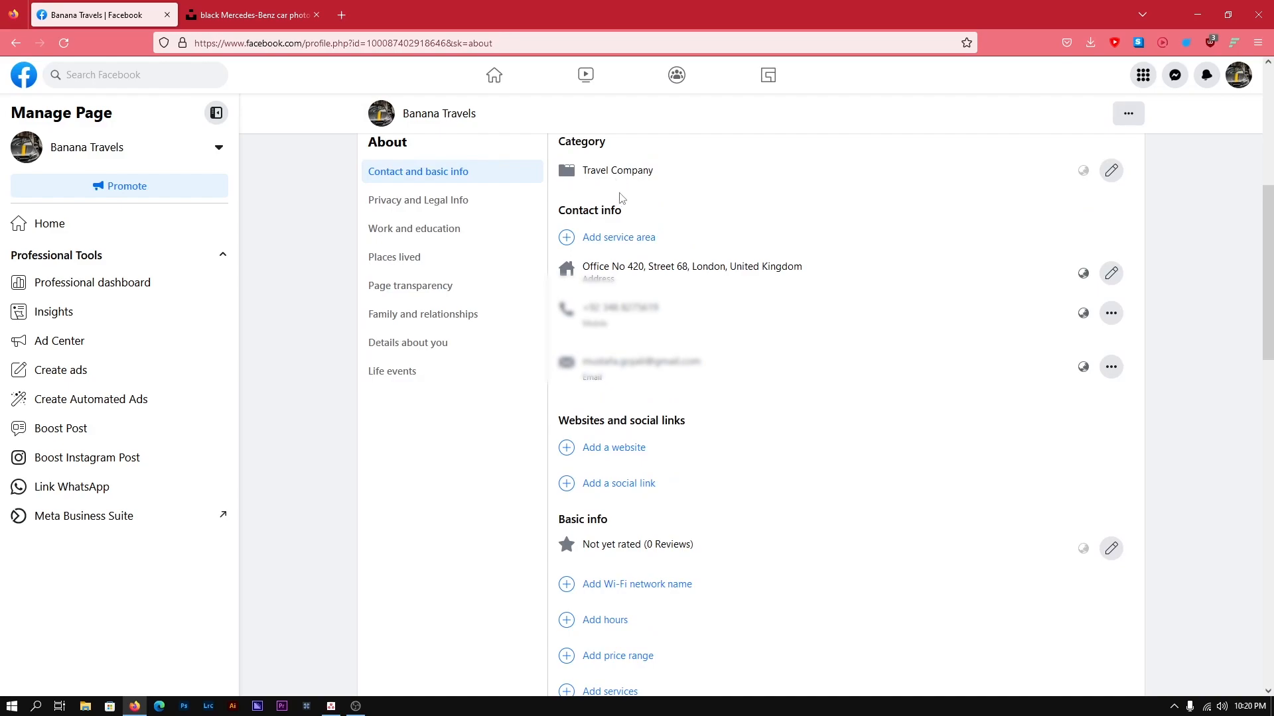
{"action": "left_click", "coordinate": [628, 233]}
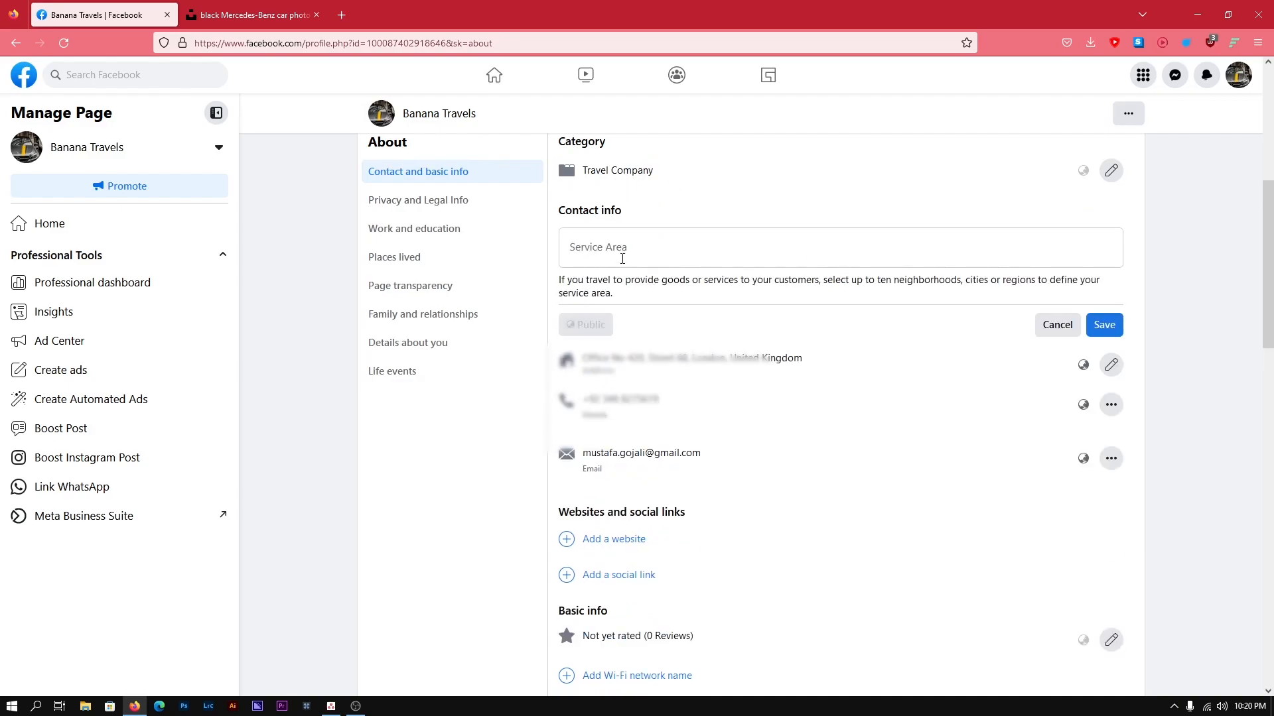
{"action": "left_click", "coordinate": [638, 246]}
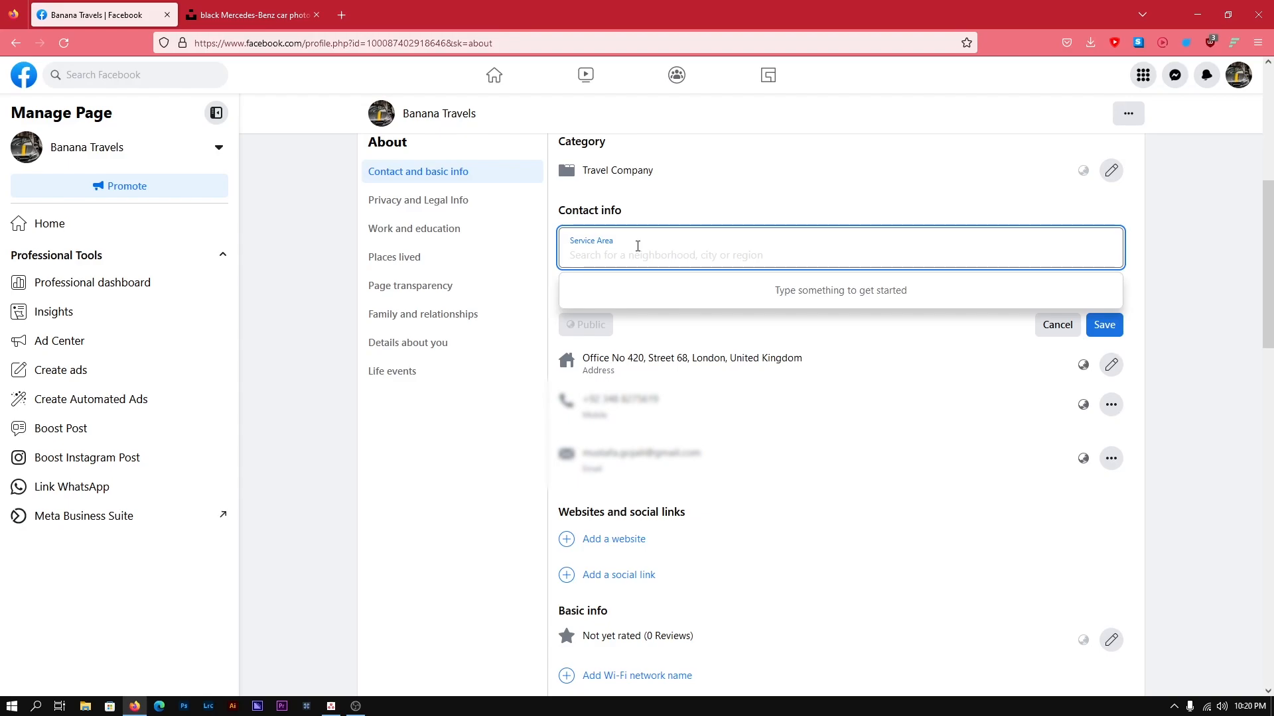
{"action": "type", "text": "Lond"}
{"action": "left_click", "coordinate": [645, 292]}
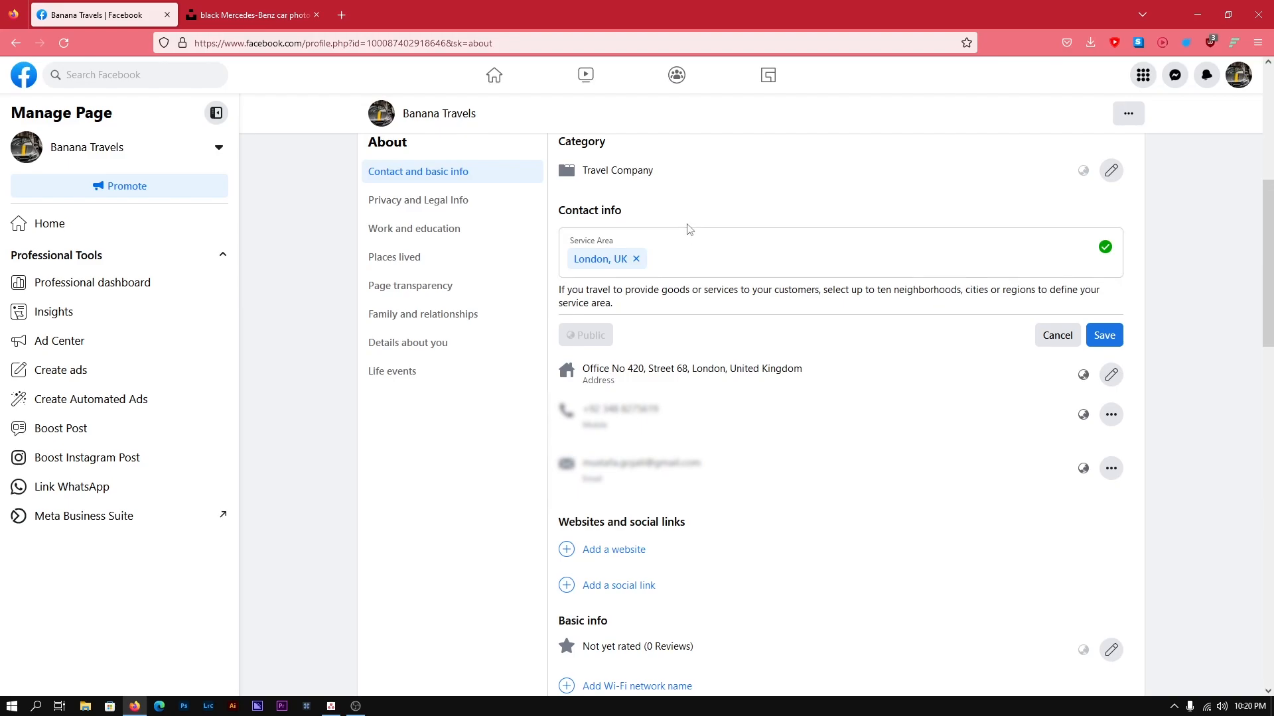
{"action": "scroll", "coordinate": [686, 234], "scroll_direction": "down", "scroll_amount": 3}
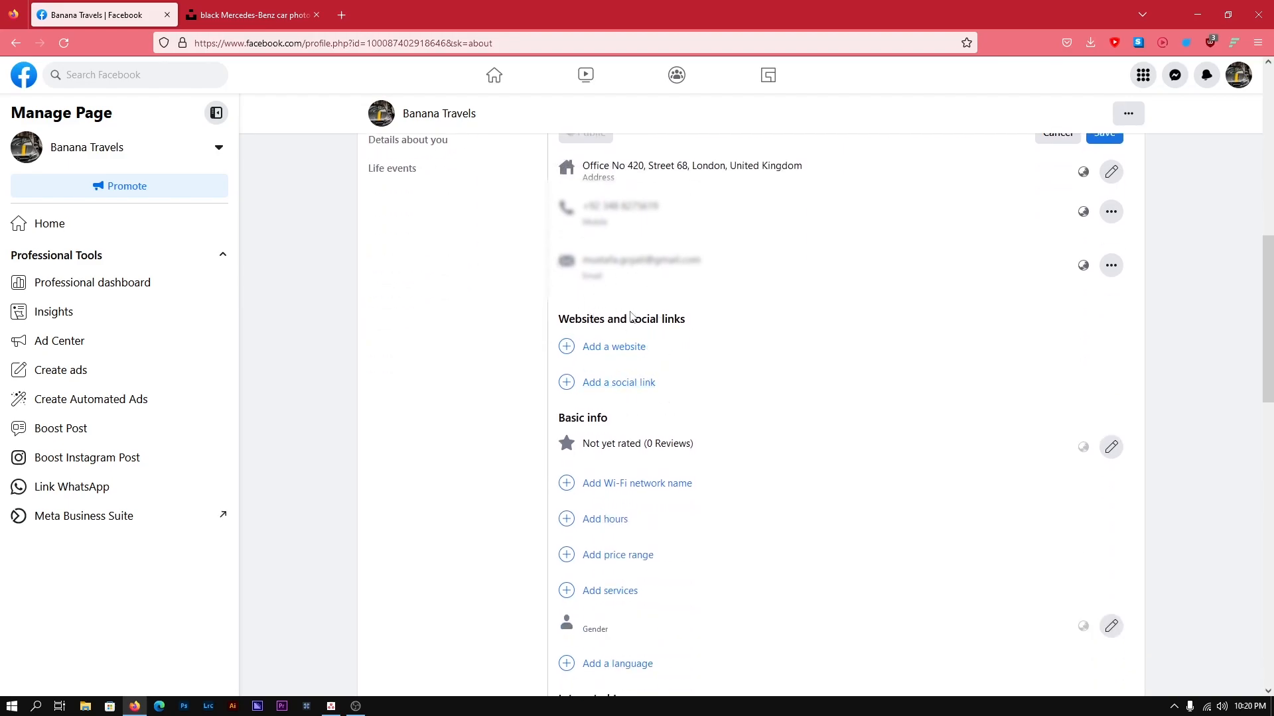
{"action": "left_click", "coordinate": [647, 382]}
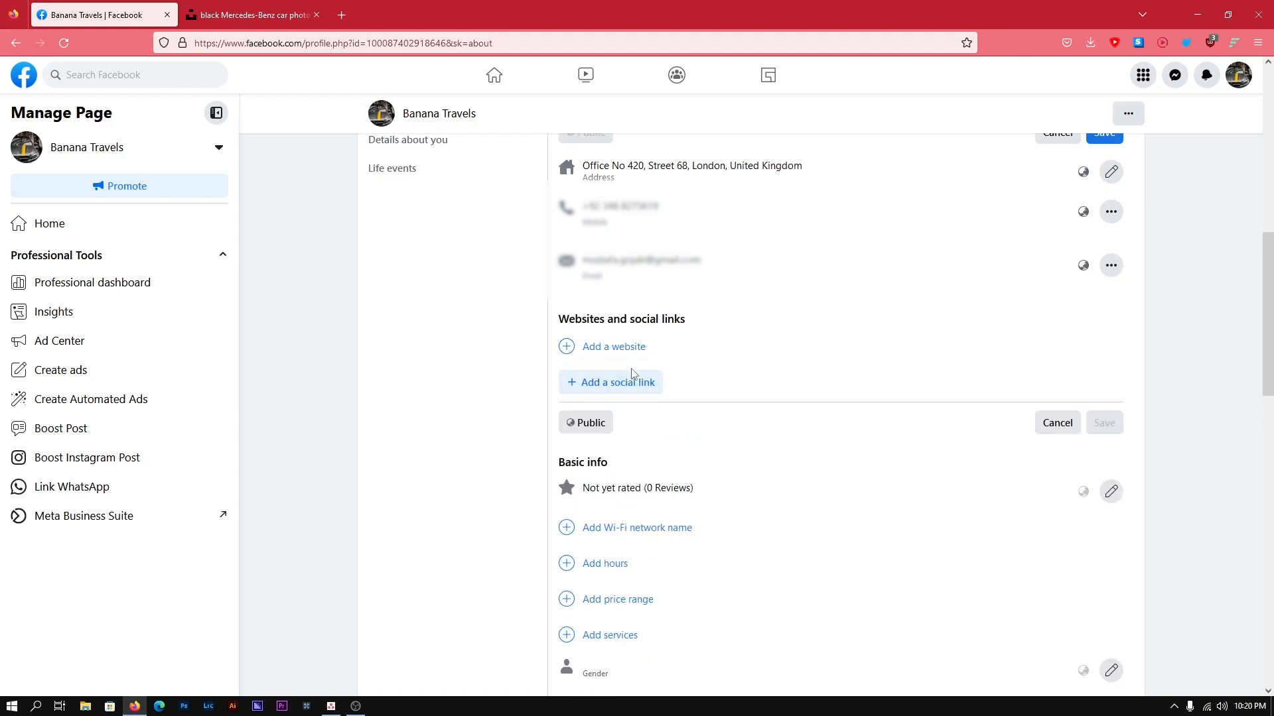
{"action": "left_click", "coordinate": [631, 383]}
{"action": "left_click", "coordinate": [674, 399]}
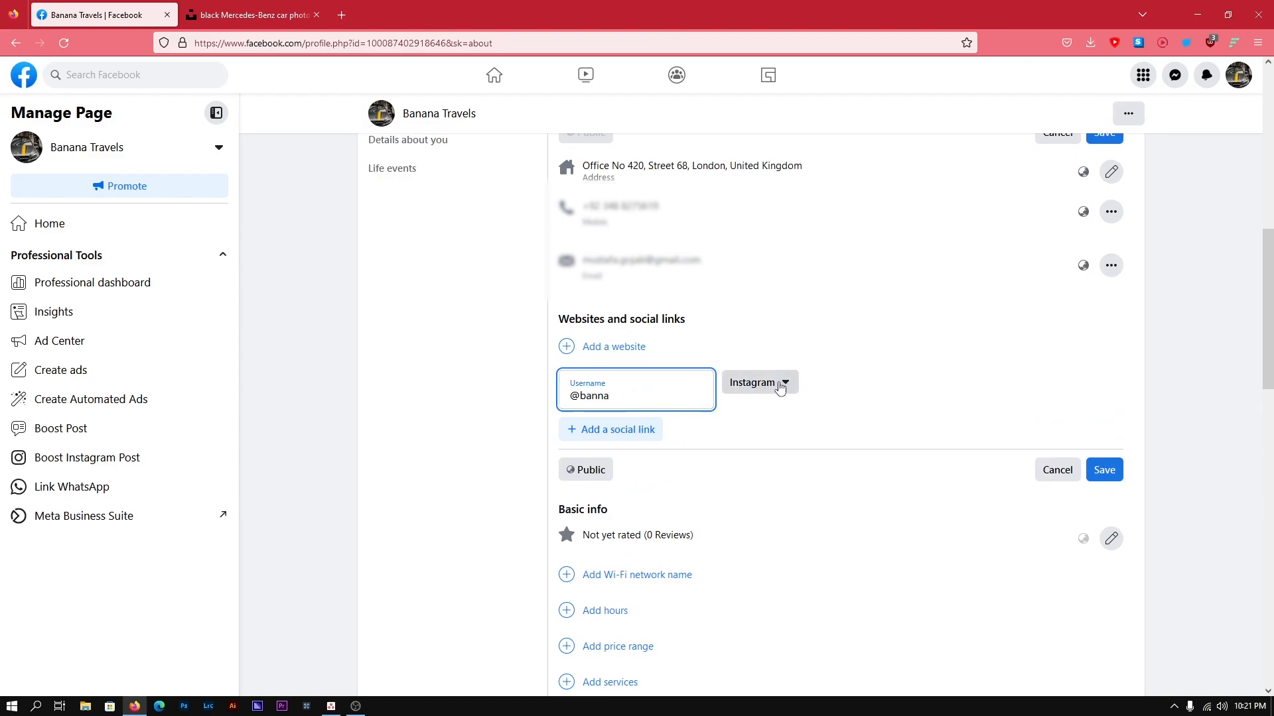
{"action": "type", "text": "bananaTravel"}
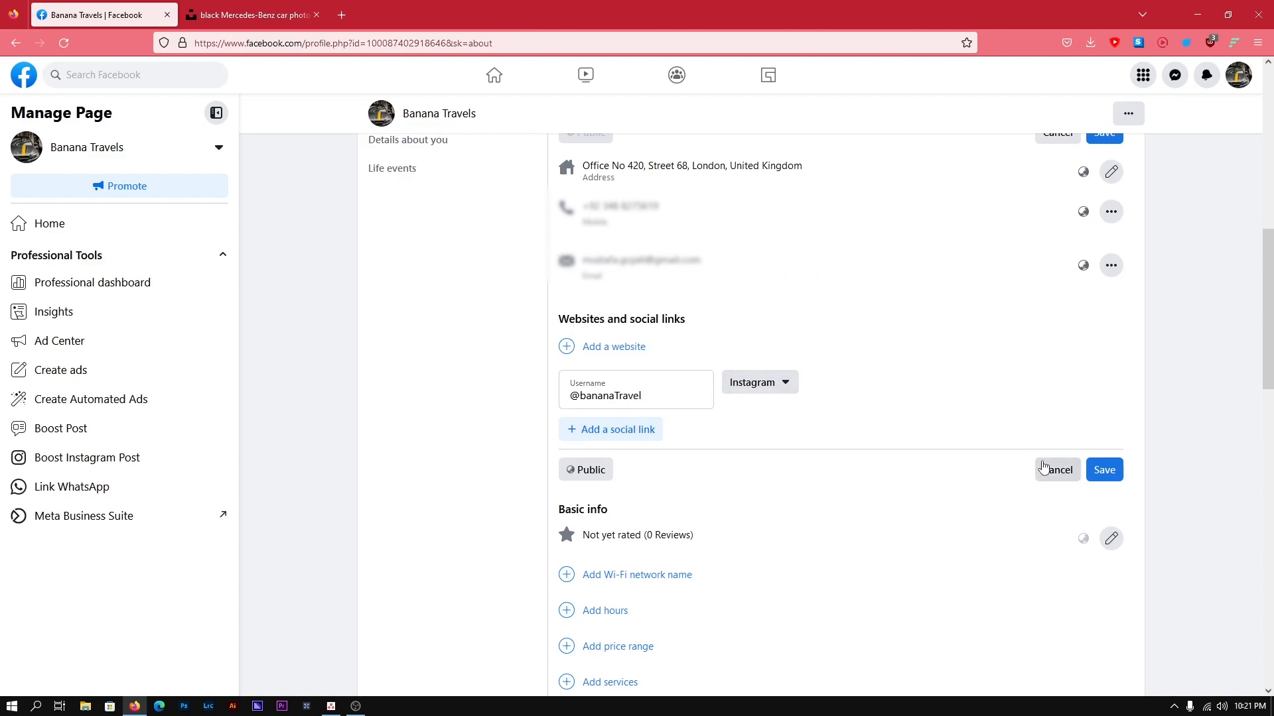
{"action": "left_click", "coordinate": [1057, 470]}
Step: Set the Page's price range to $$ (Moderate) in the basic info and save it
{"action": "scroll", "coordinate": [709, 417], "scroll_direction": "down", "scroll_amount": 2}
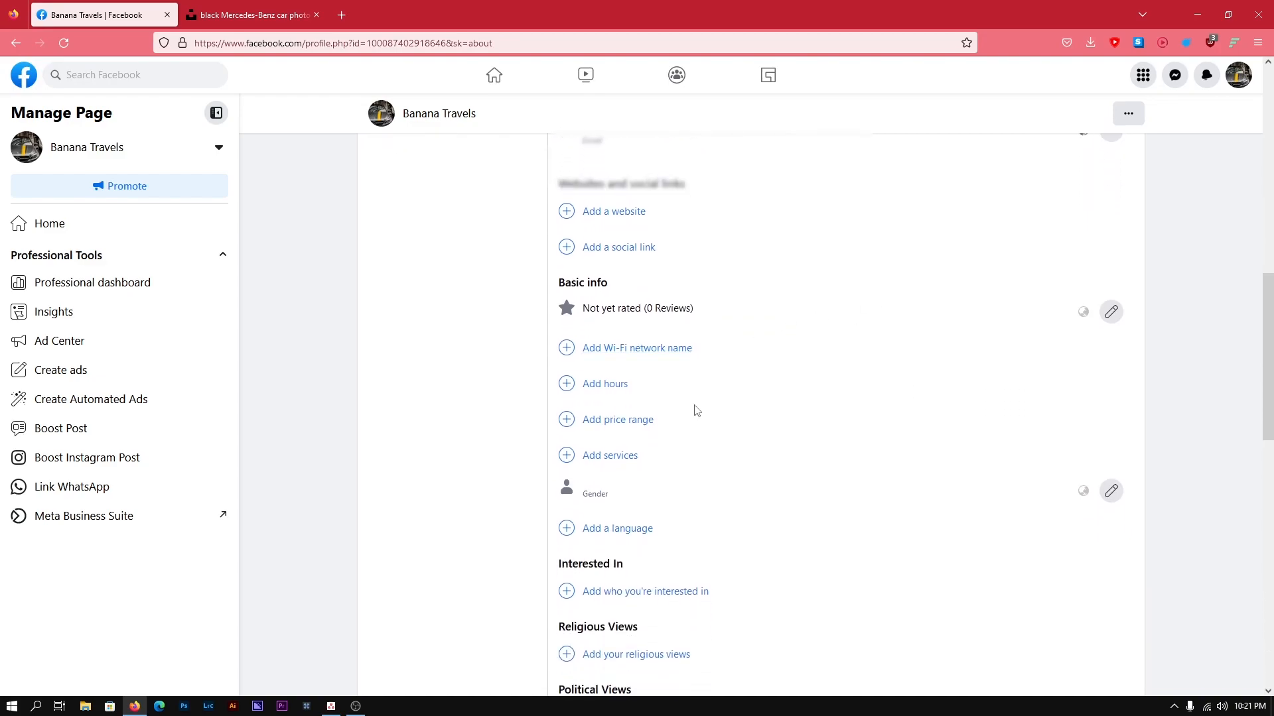
{"action": "left_click", "coordinate": [614, 421]}
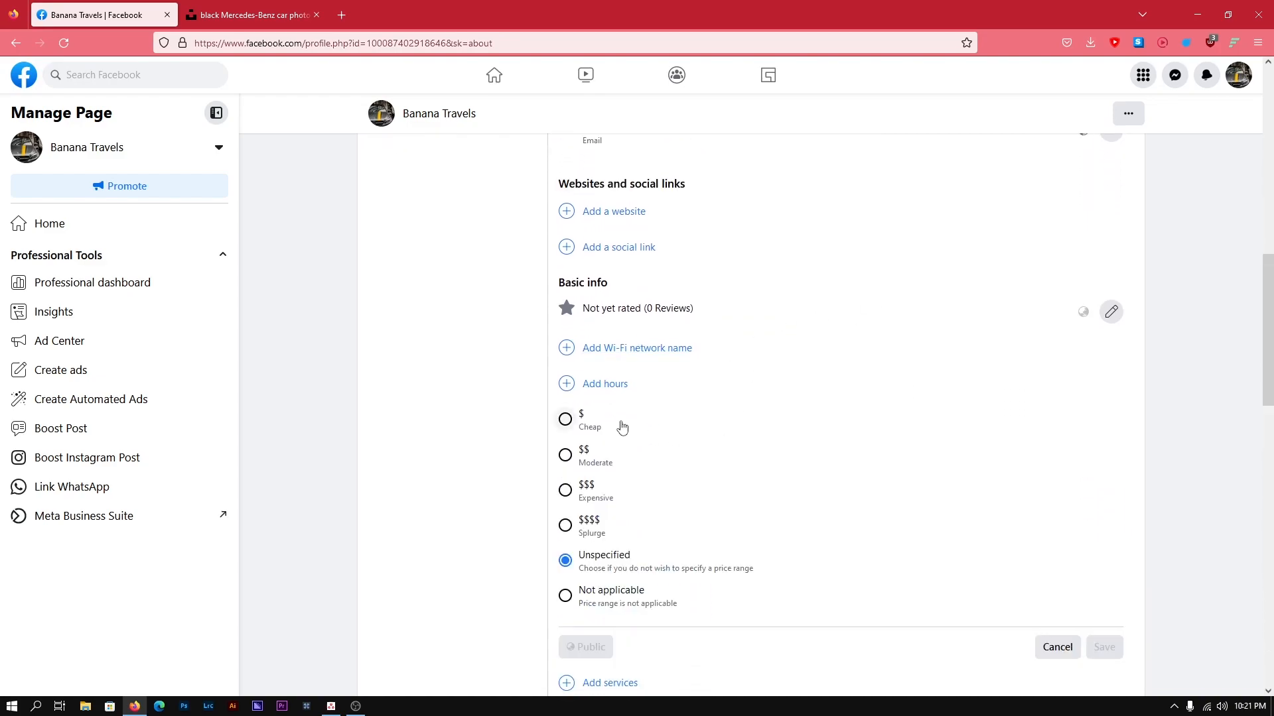
{"action": "scroll", "coordinate": [674, 439], "scroll_direction": "down", "scroll_amount": 1}
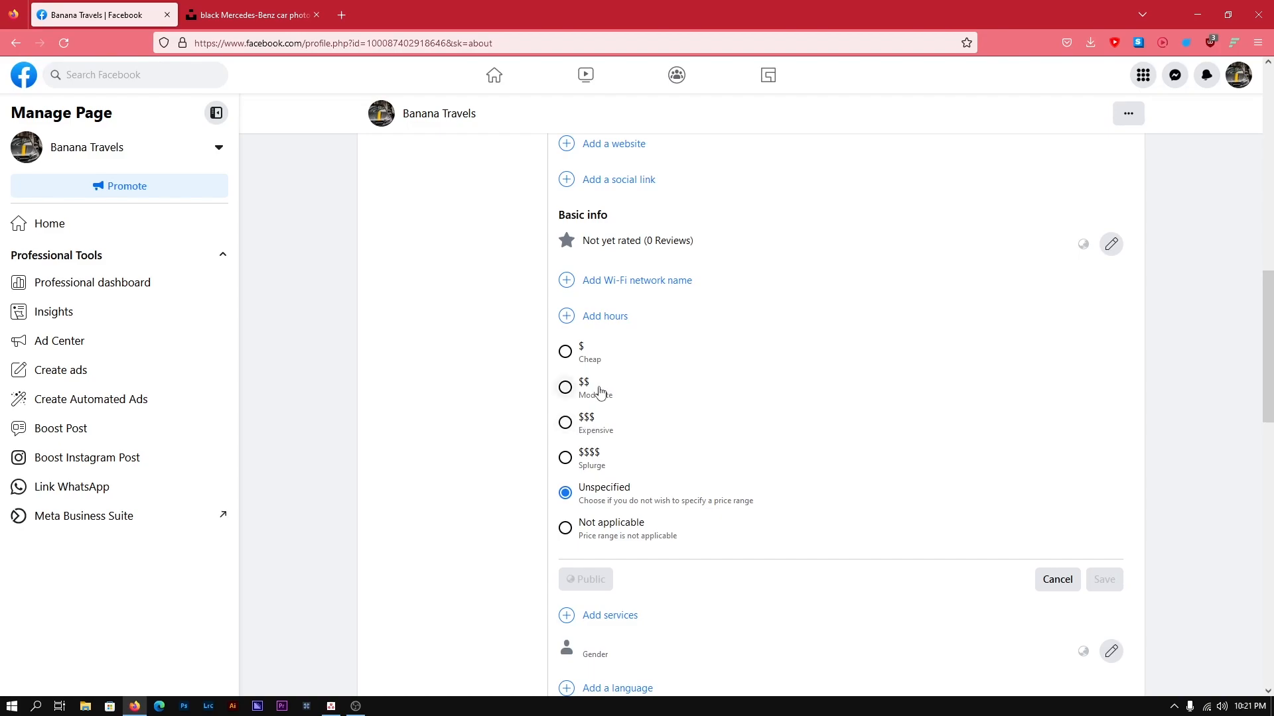
{"action": "left_click", "coordinate": [590, 351]}
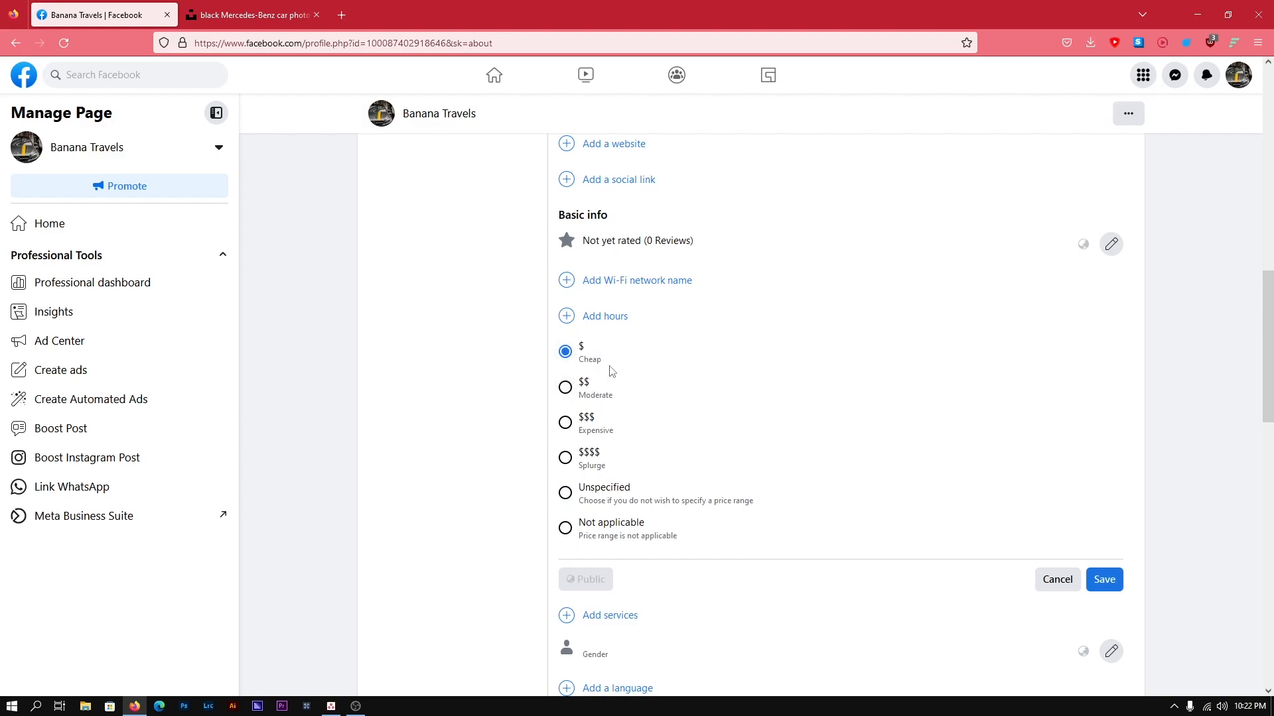
{"action": "left_click", "coordinate": [604, 435]}
{"action": "left_click", "coordinate": [566, 387]}
{"action": "left_click", "coordinate": [1101, 585]}
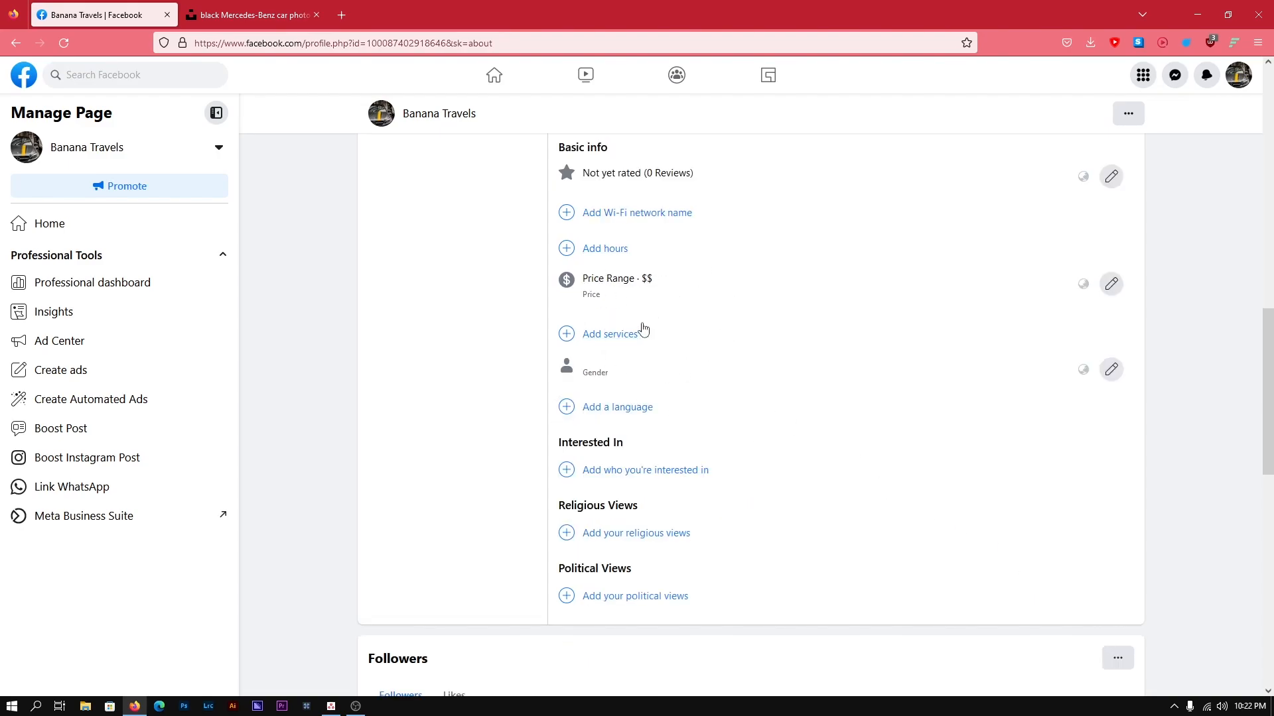
Step: Set the Page's pronoun to Neutral in the basic info and save it
{"action": "left_click", "coordinate": [1110, 371]}
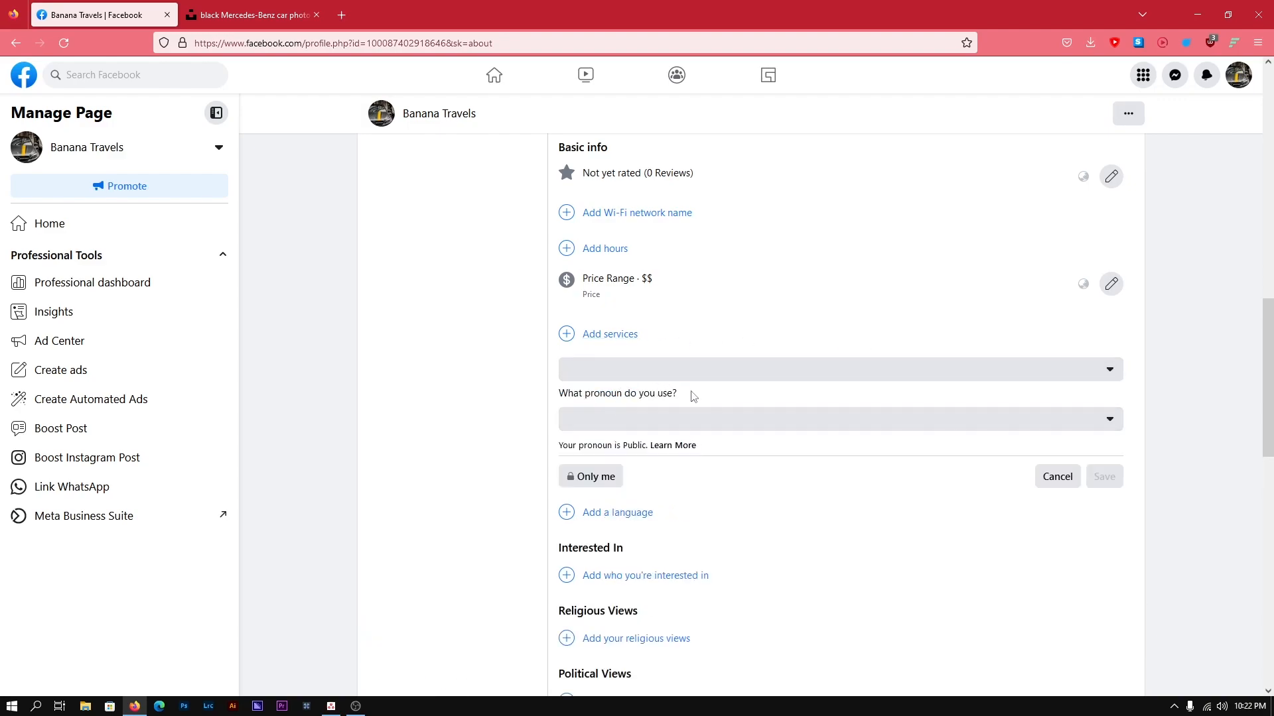
{"action": "left_click", "coordinate": [802, 419]}
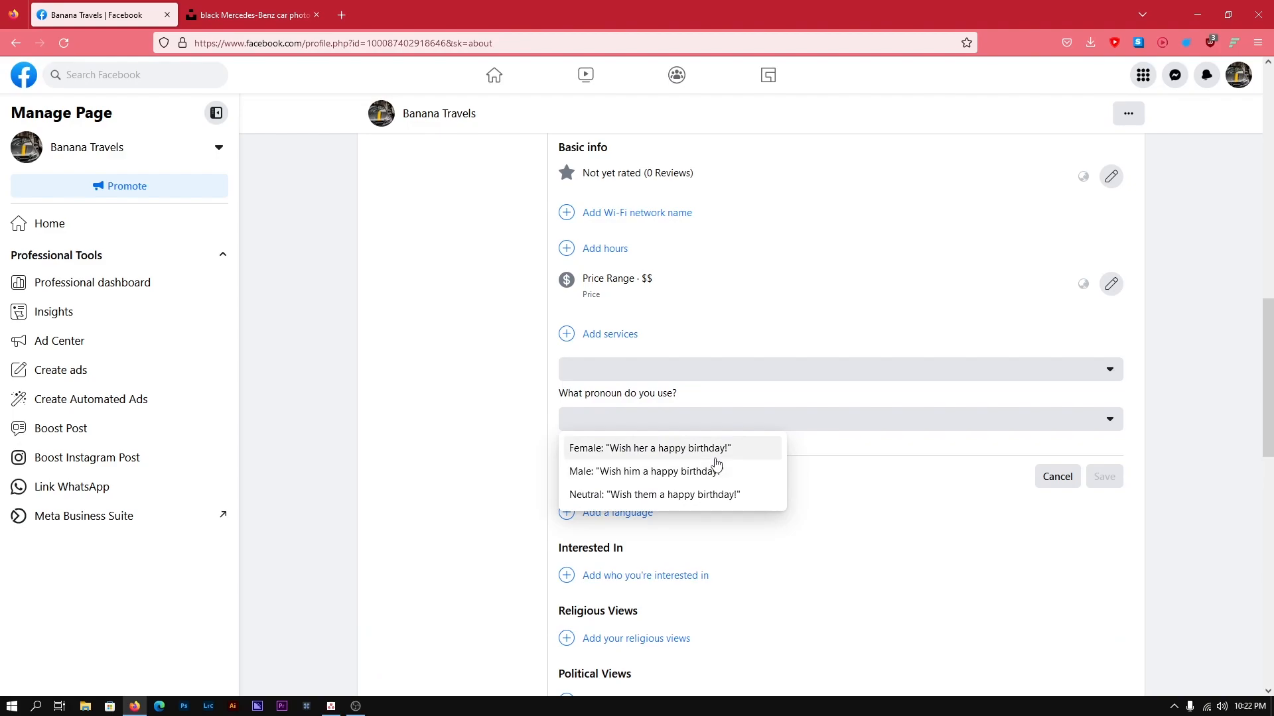
{"action": "left_click", "coordinate": [676, 494]}
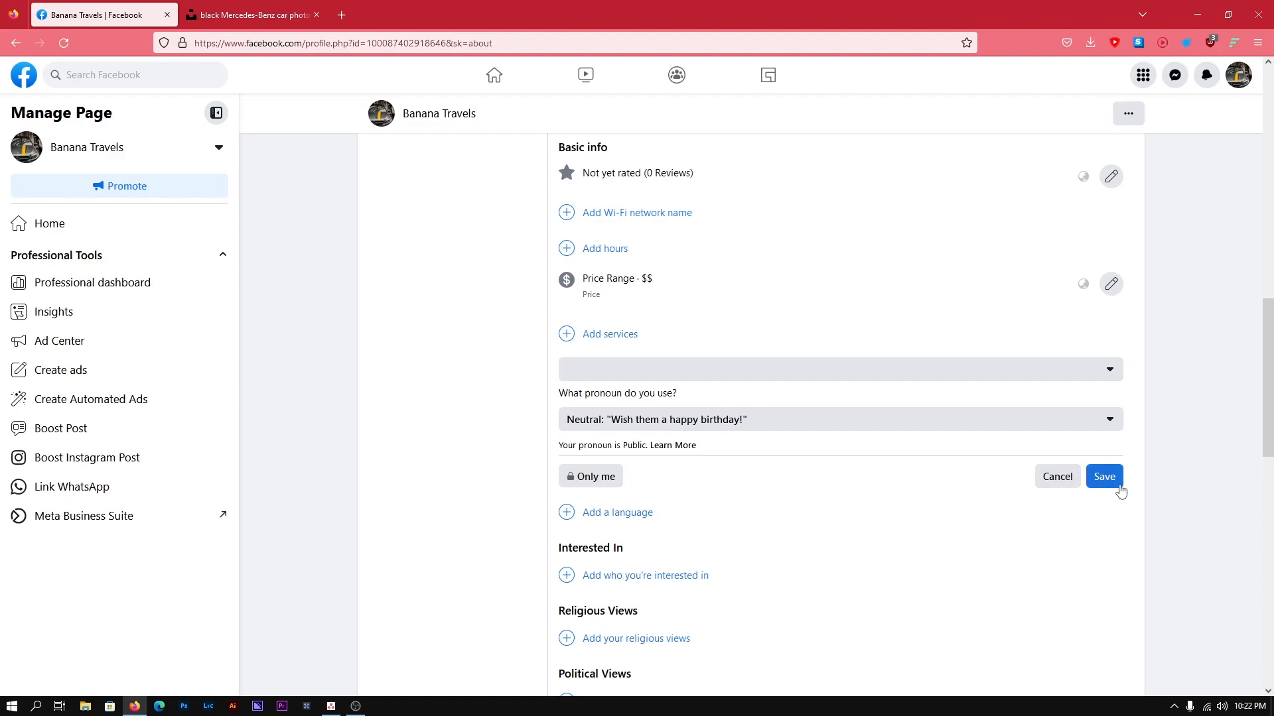
{"action": "left_click", "coordinate": [1119, 487]}
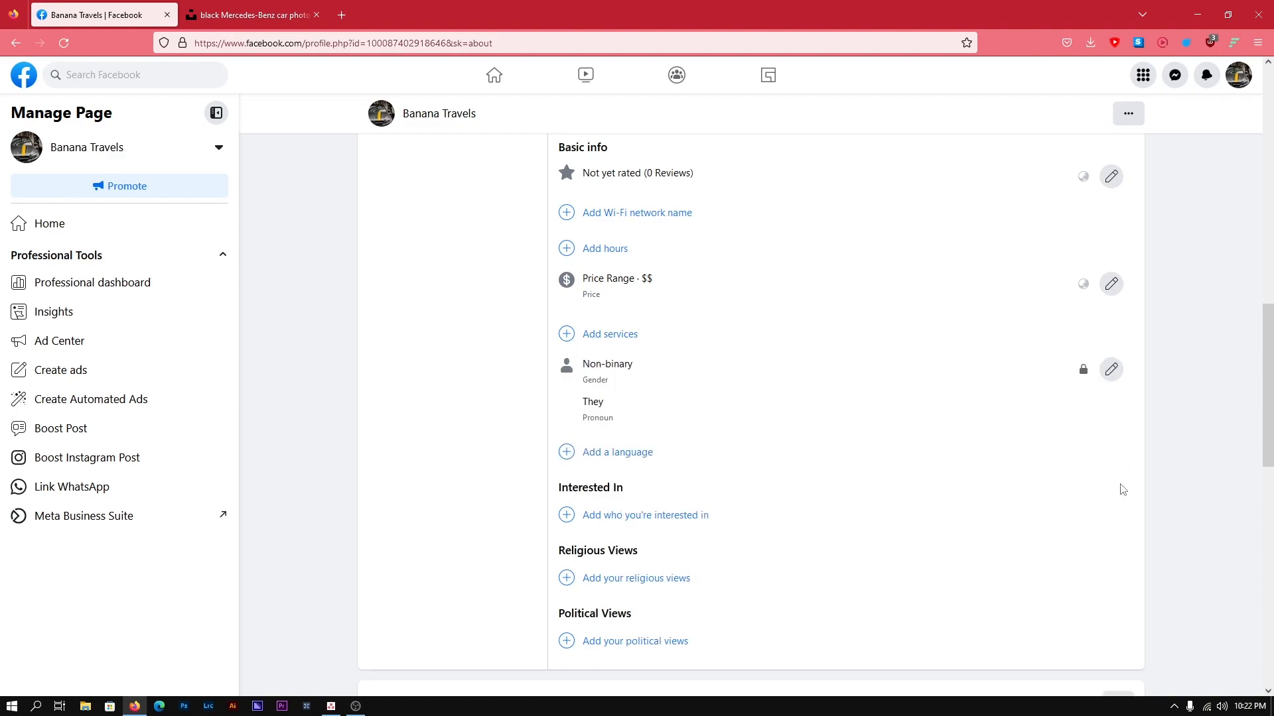
Step: Add English, Espagnol (langue), Italian (language) and German (Deutsch) as the Page's languages and save them
{"action": "scroll", "coordinate": [730, 325], "scroll_direction": "down", "scroll_amount": 1}
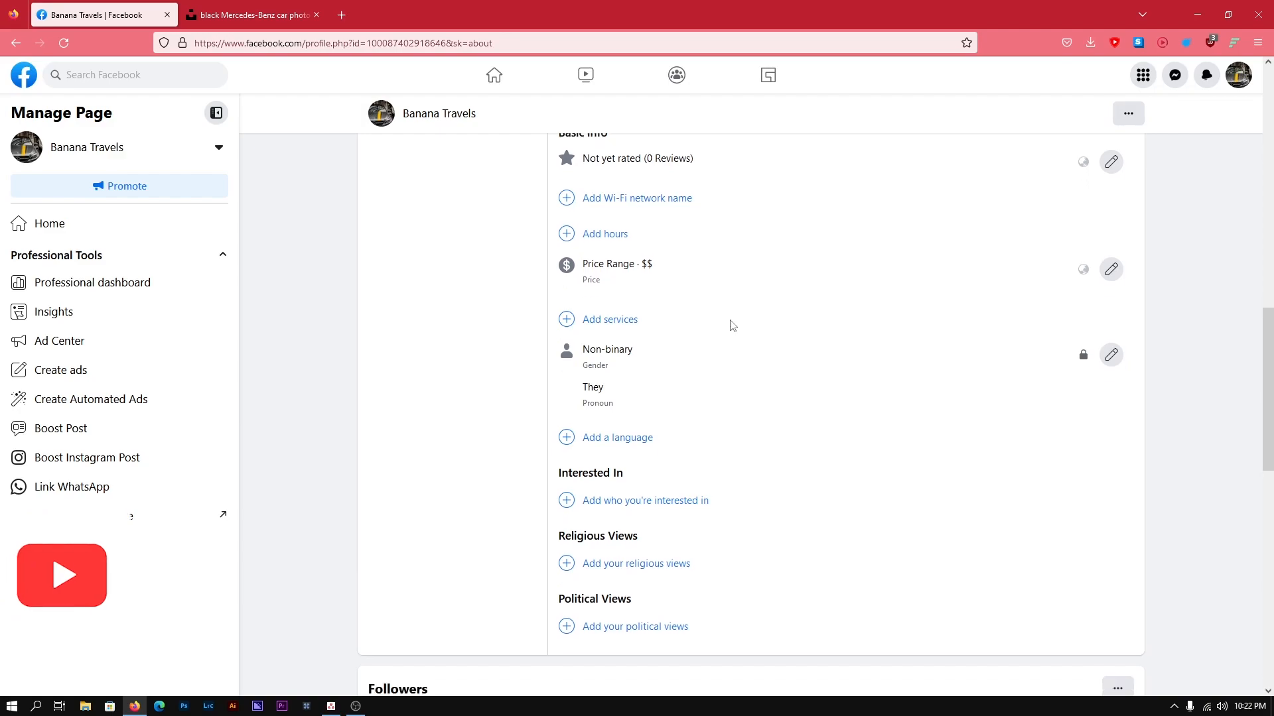
{"action": "left_click", "coordinate": [624, 386]}
{"action": "left_click", "coordinate": [624, 396]}
{"action": "type", "text": "Engl"}
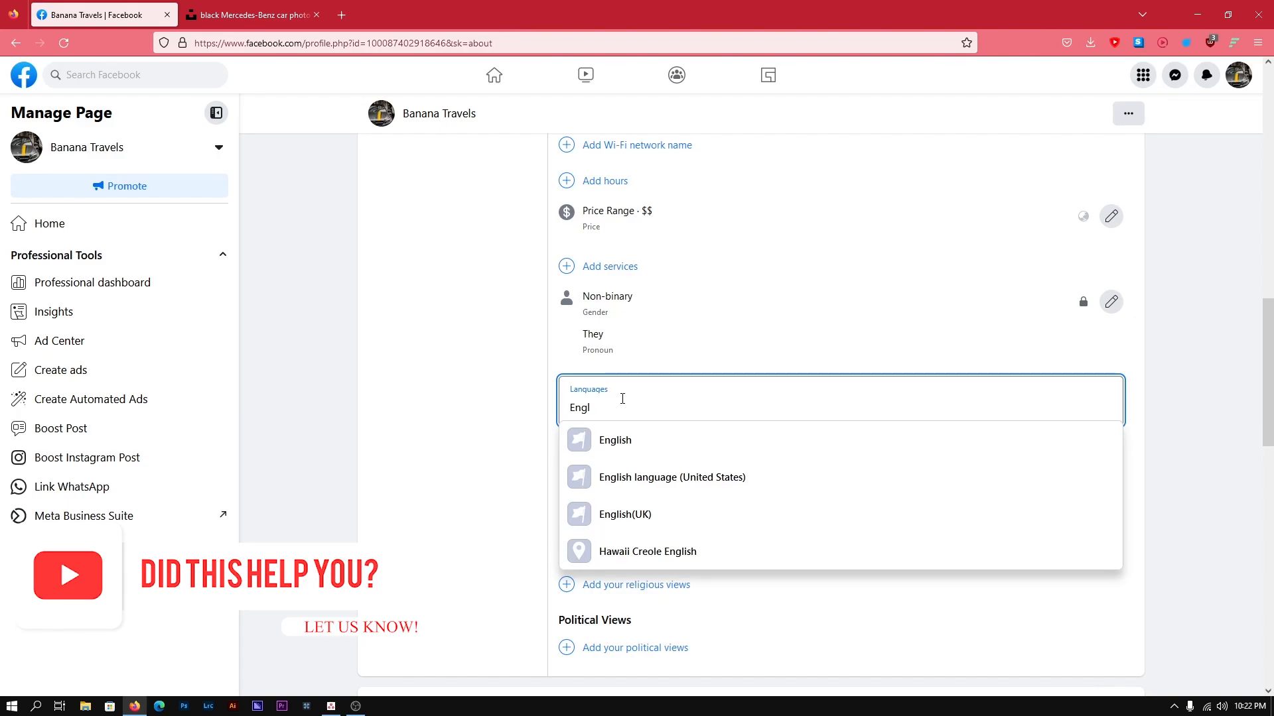
{"action": "key", "text": "Down"}
{"action": "key", "text": "Return"}
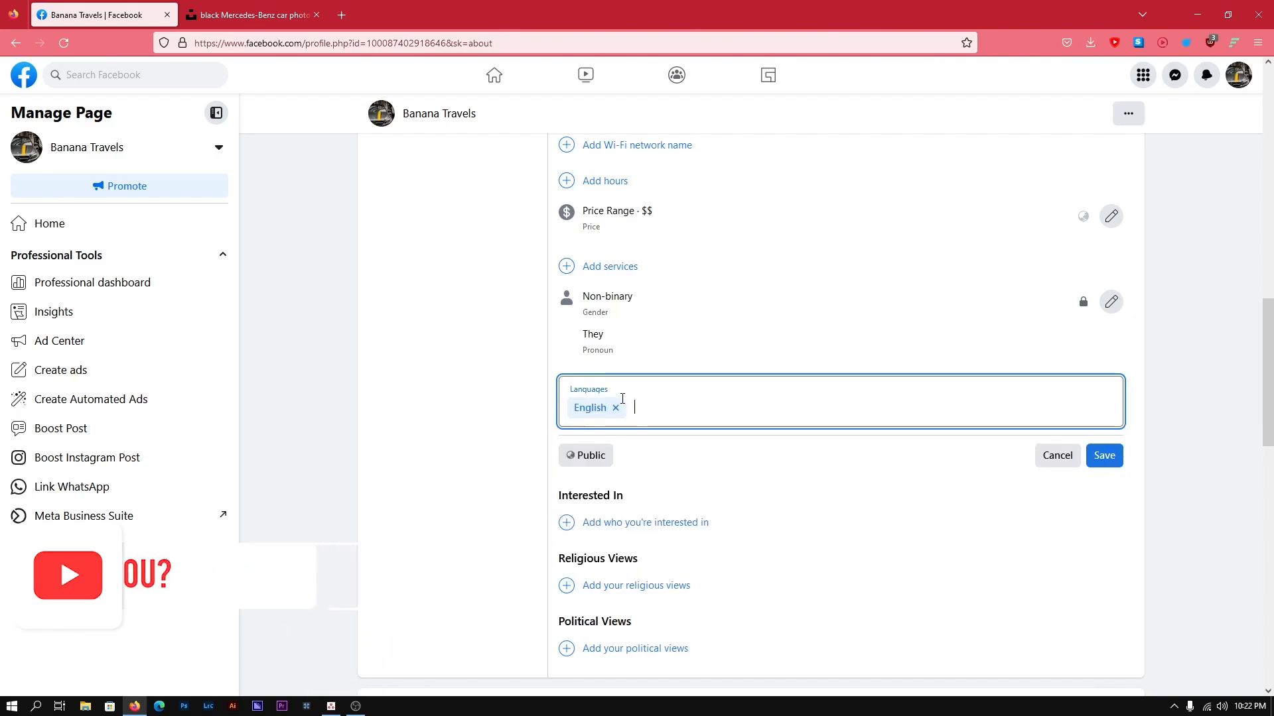
{"action": "type", "text": "sp"}
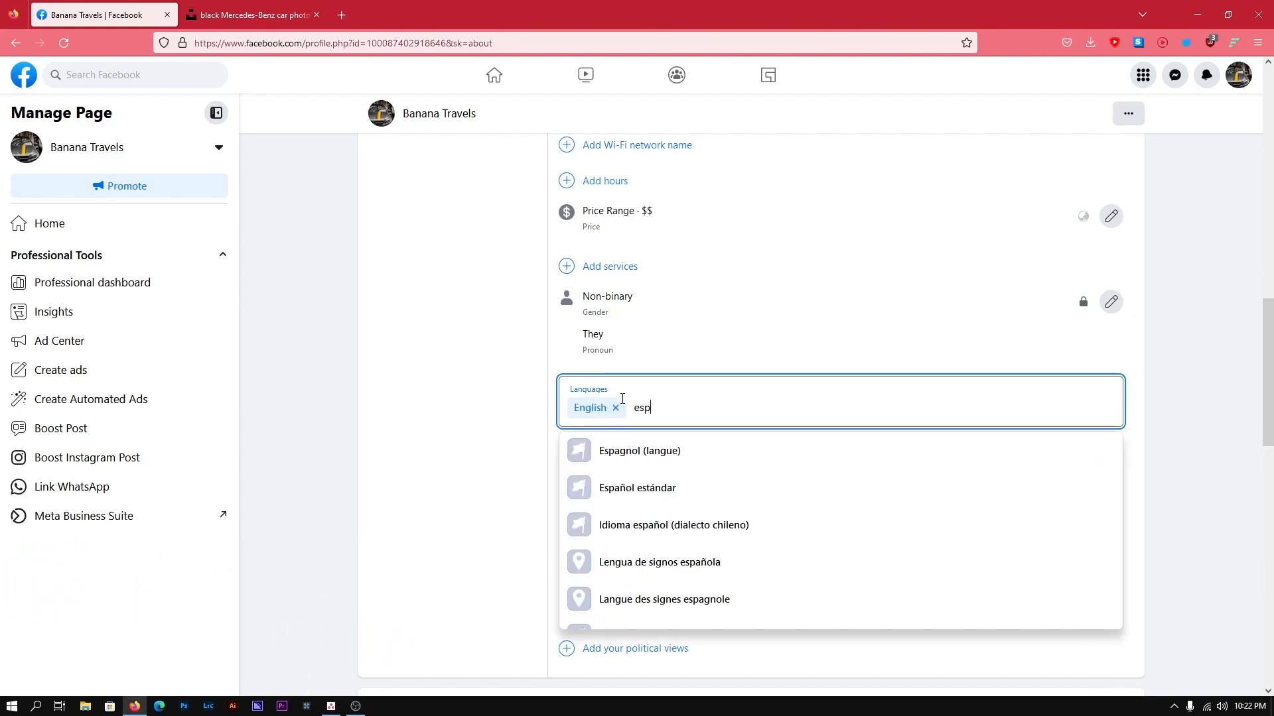
{"action": "key", "text": "Down"}
{"action": "key", "text": "Return"}
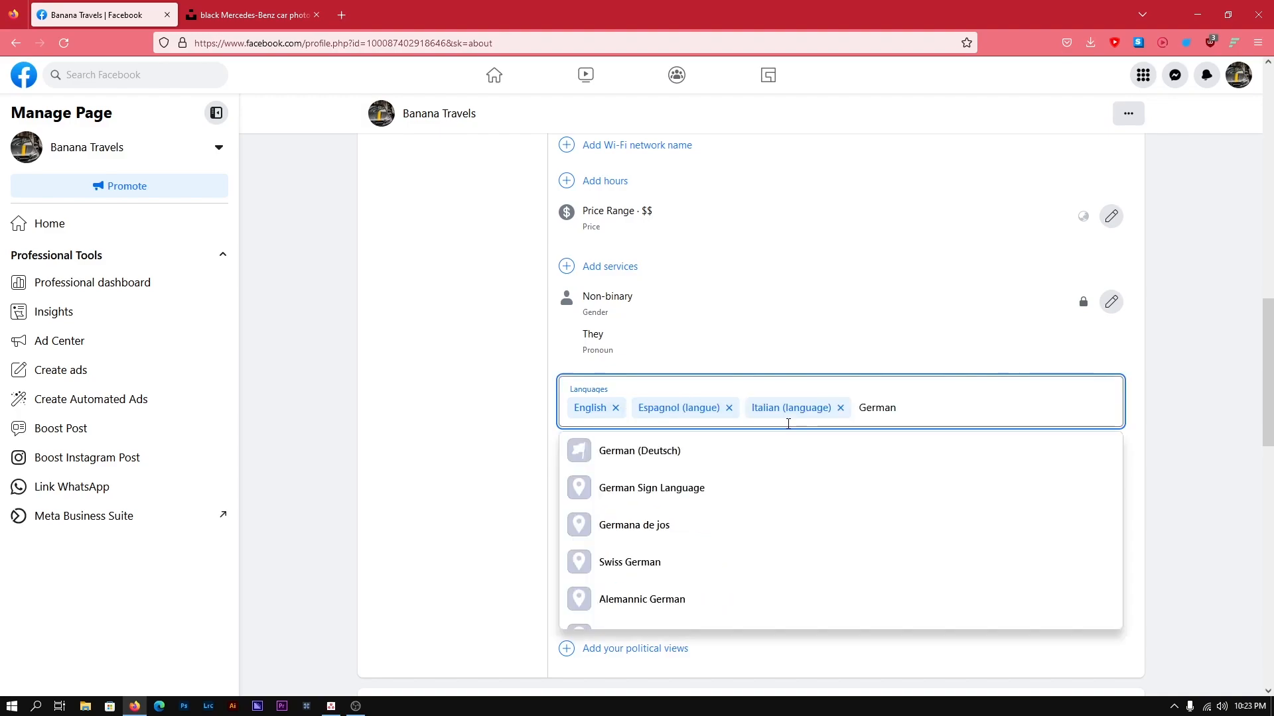
{"action": "left_click", "coordinate": [756, 448]}
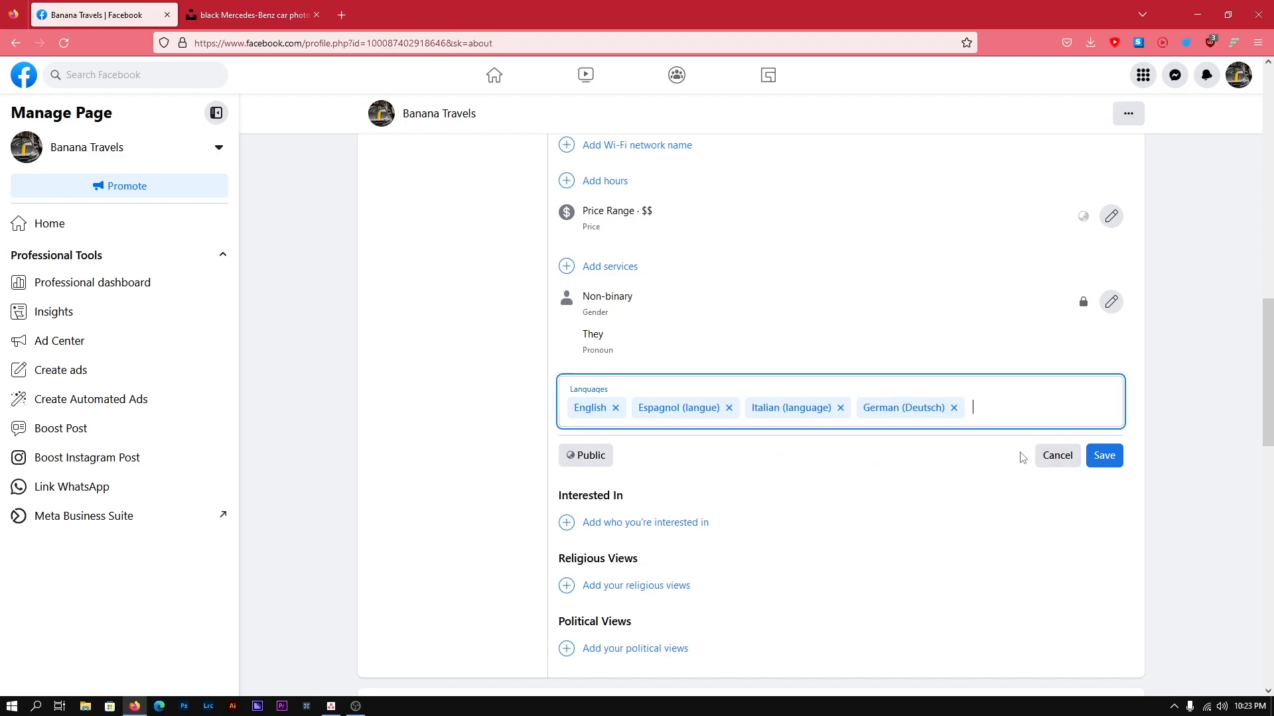
{"action": "left_click", "coordinate": [1104, 455]}
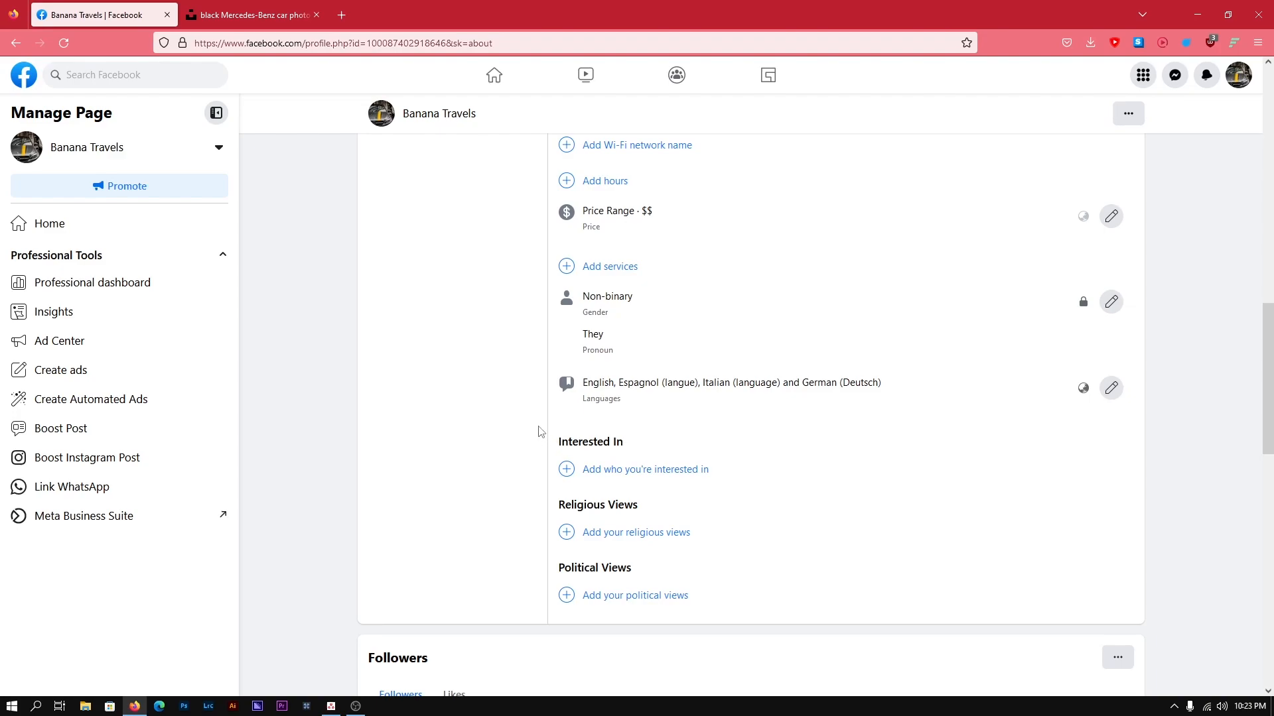
Step: Select both Women and Men for the Page's Interested In info
{"action": "scroll", "coordinate": [678, 418], "scroll_direction": "down", "scroll_amount": 2}
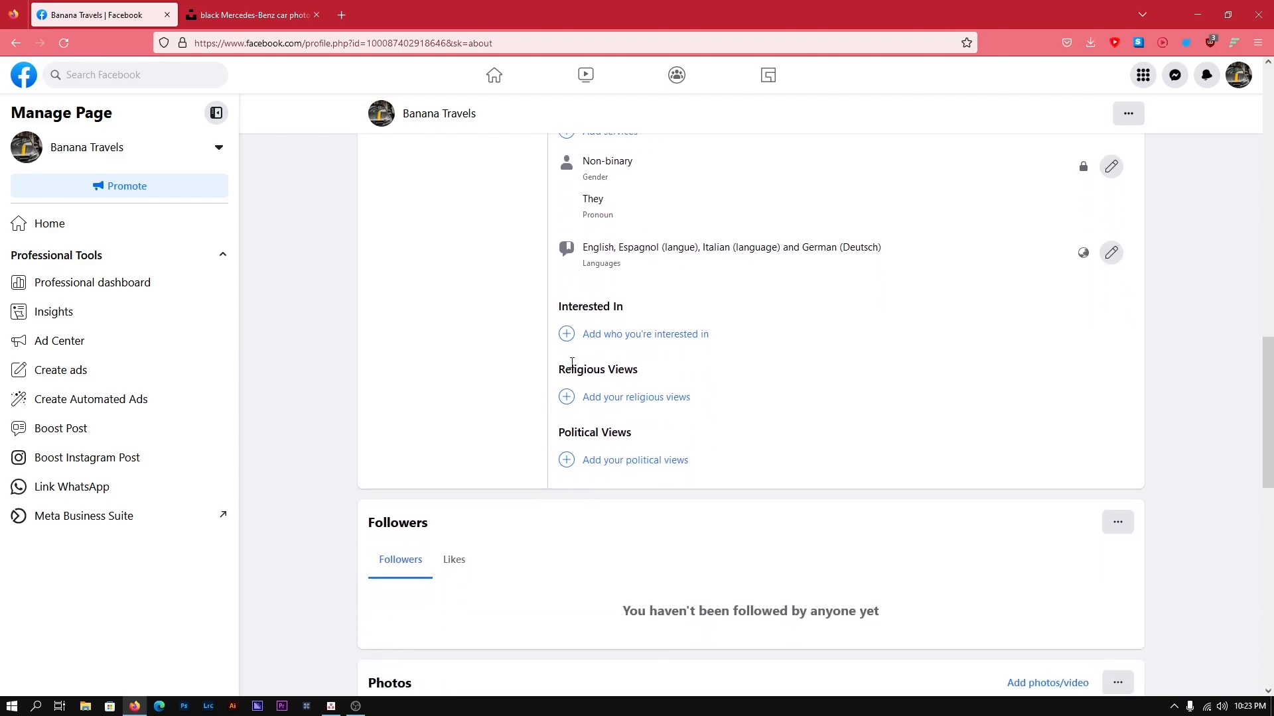
{"action": "left_click", "coordinate": [616, 336]}
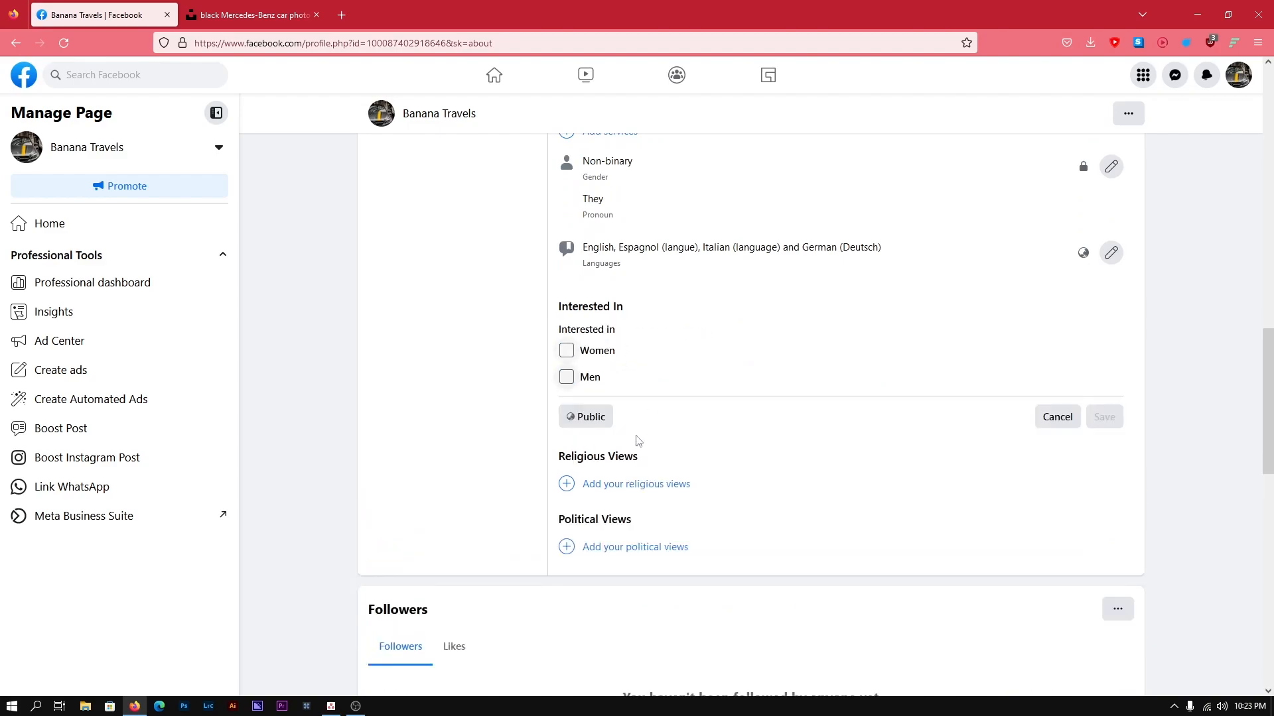
{"action": "left_click", "coordinate": [566, 376]}
{"action": "left_click", "coordinate": [566, 350]}
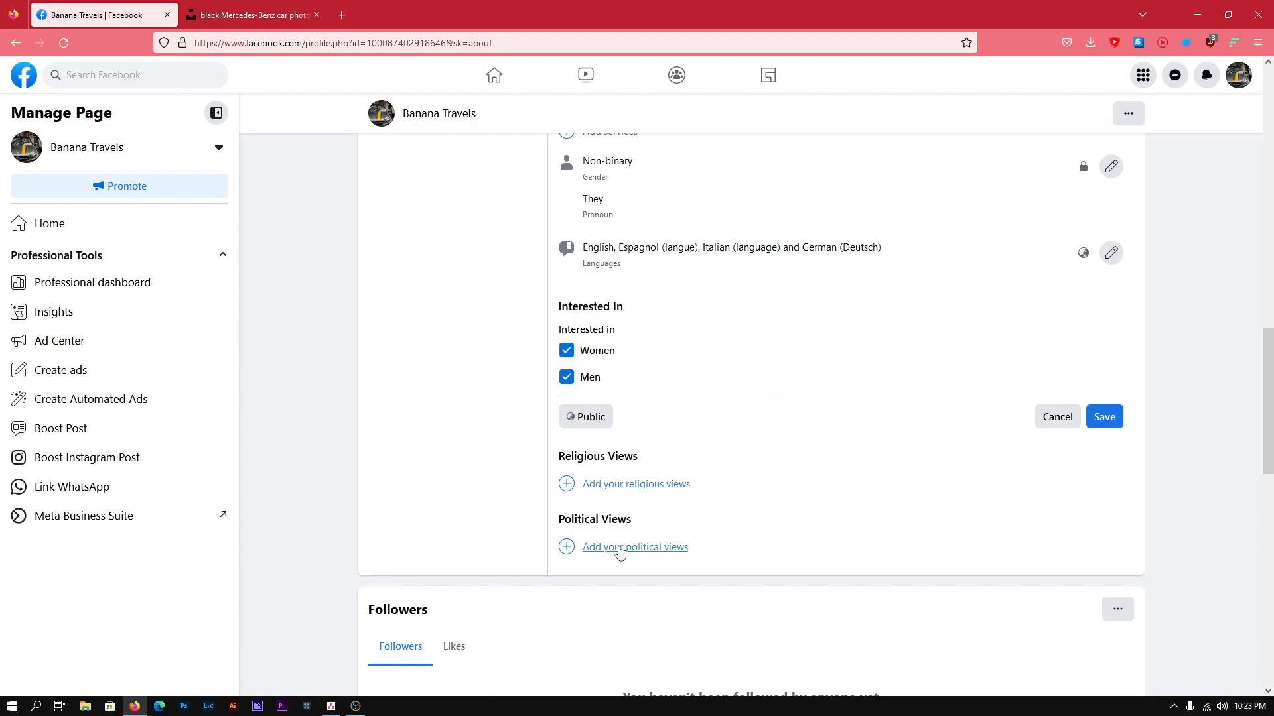
Step: Leave the contact and basic info without saving, and view the privacy policy link entry and the Work and education section
{"action": "scroll", "coordinate": [620, 551], "scroll_direction": "up", "scroll_amount": 15}
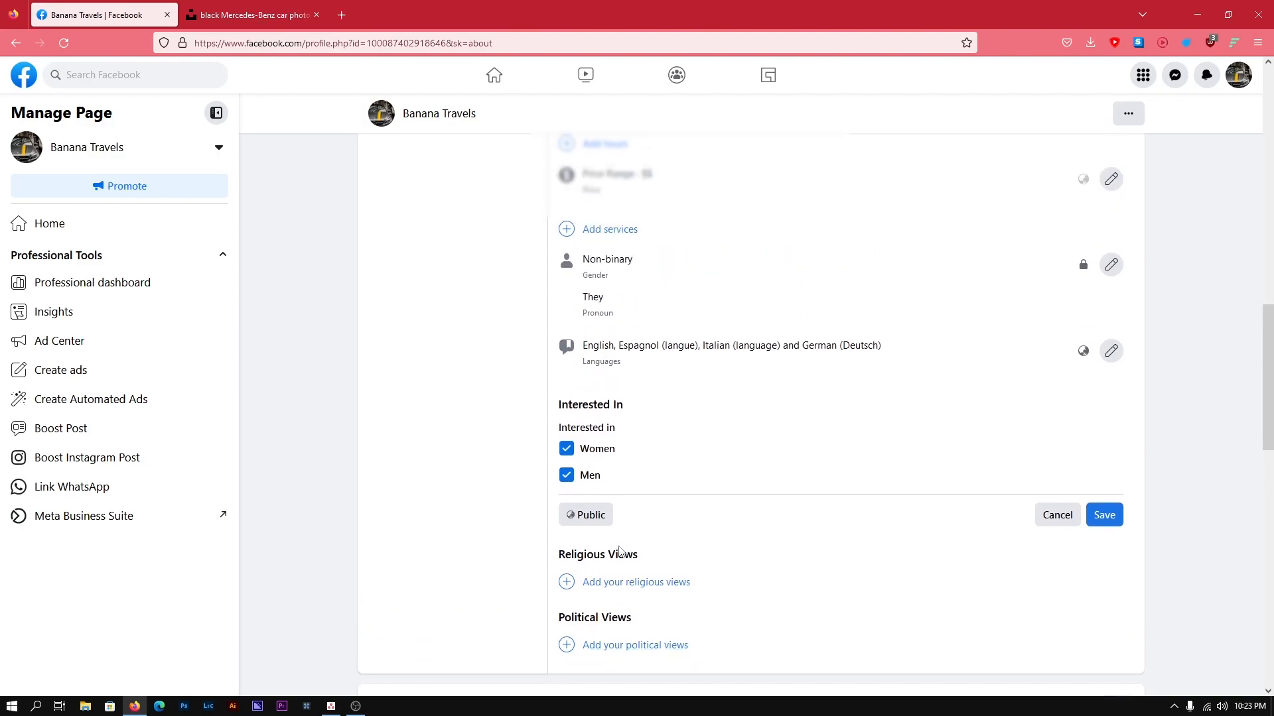
{"action": "scroll", "coordinate": [484, 524], "scroll_direction": "down", "scroll_amount": 3}
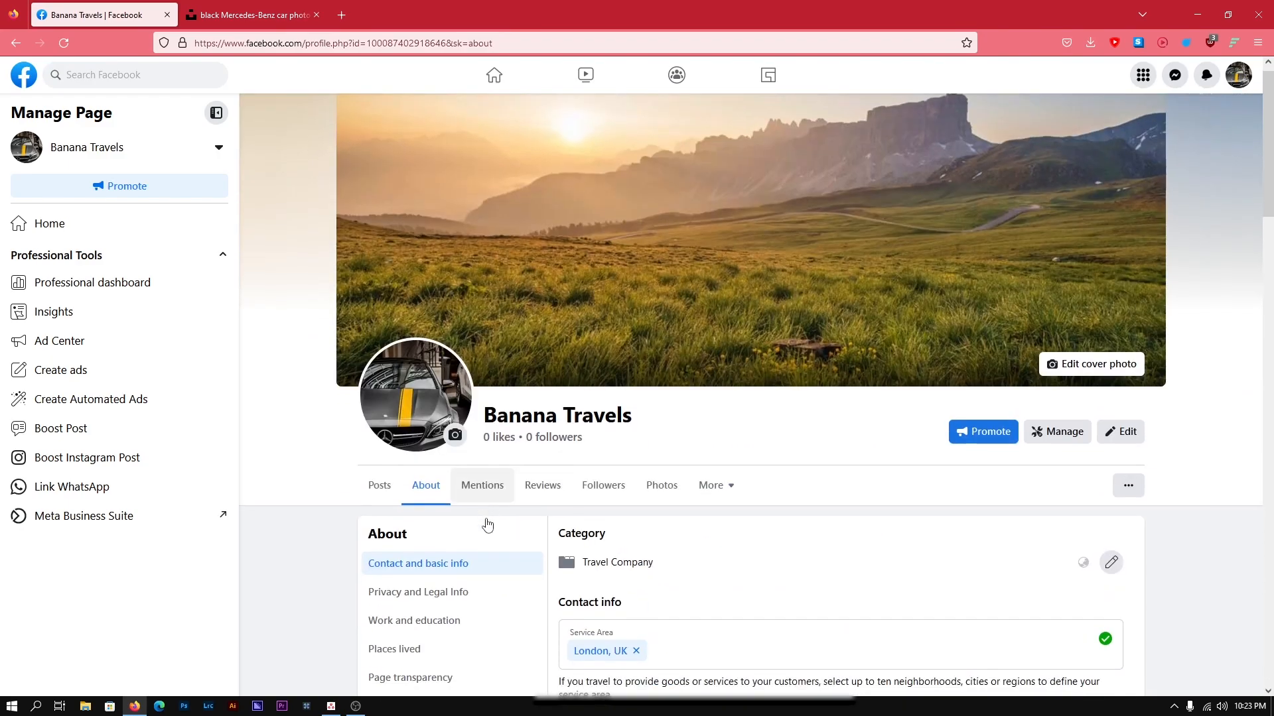
{"action": "left_click", "coordinate": [444, 475]}
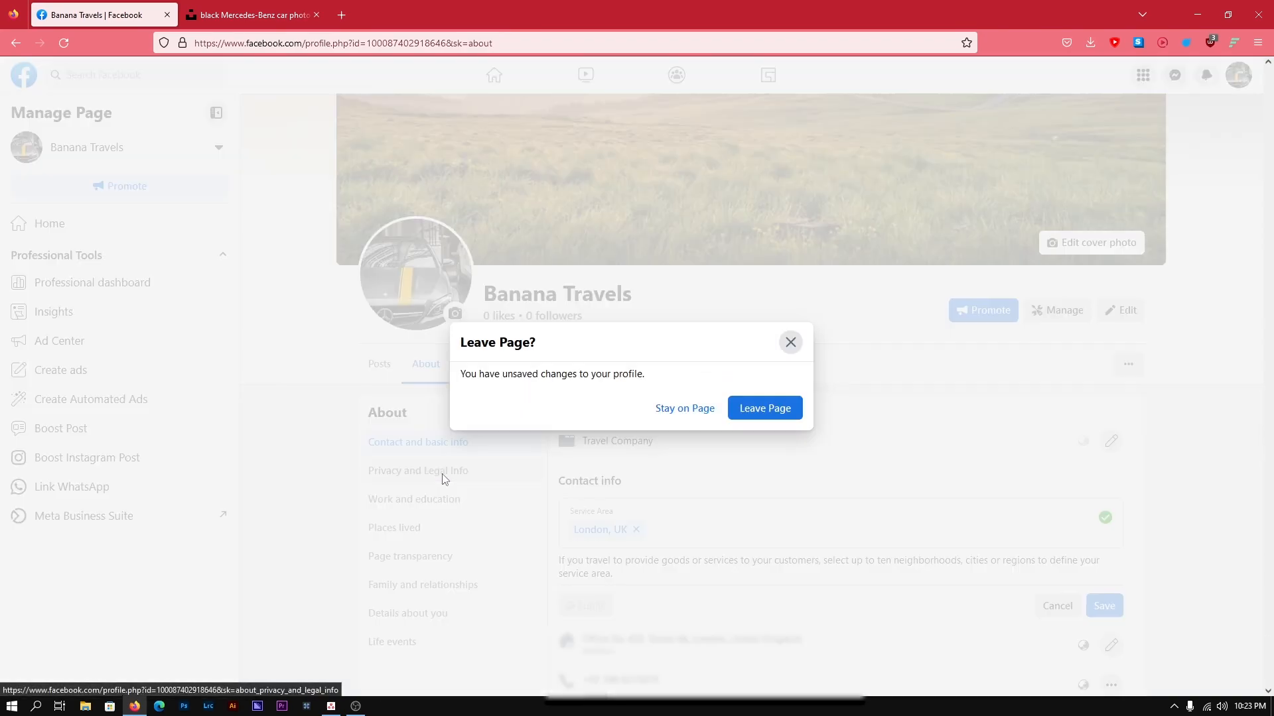
{"action": "left_click", "coordinate": [747, 408]}
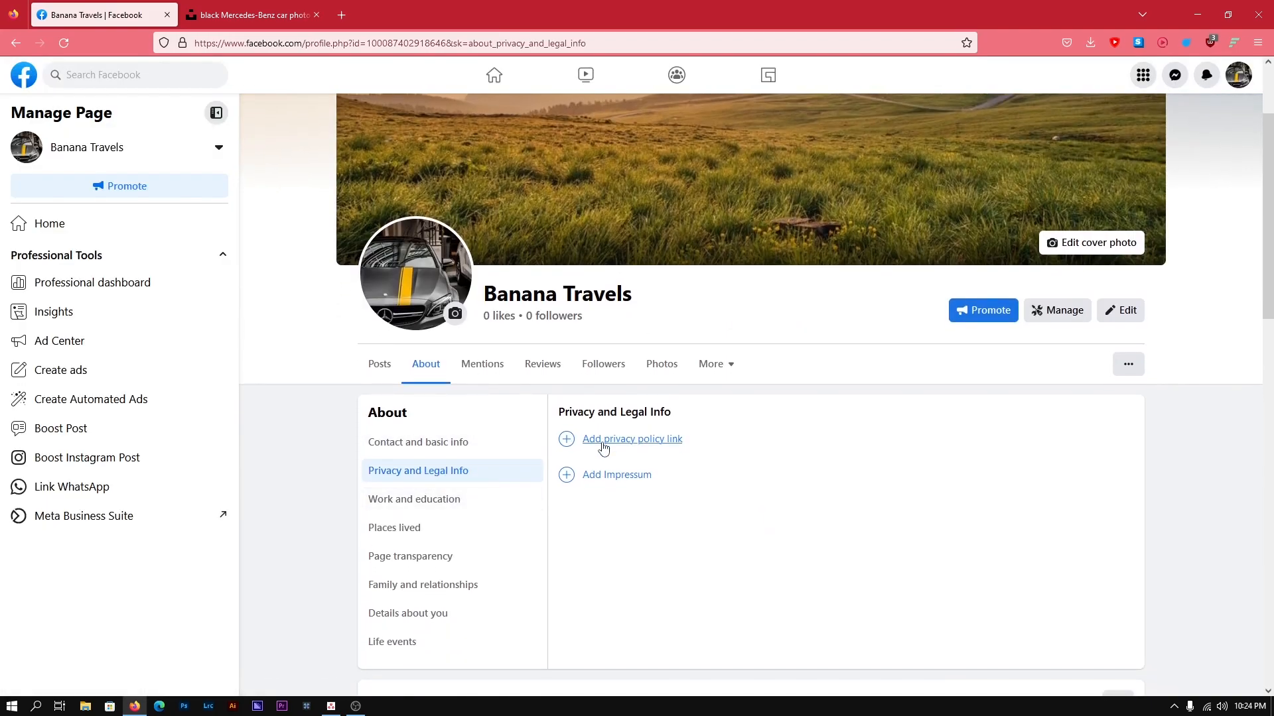
{"action": "left_click", "coordinate": [603, 443]}
{"action": "scroll", "coordinate": [627, 482], "scroll_direction": "down", "scroll_amount": 2}
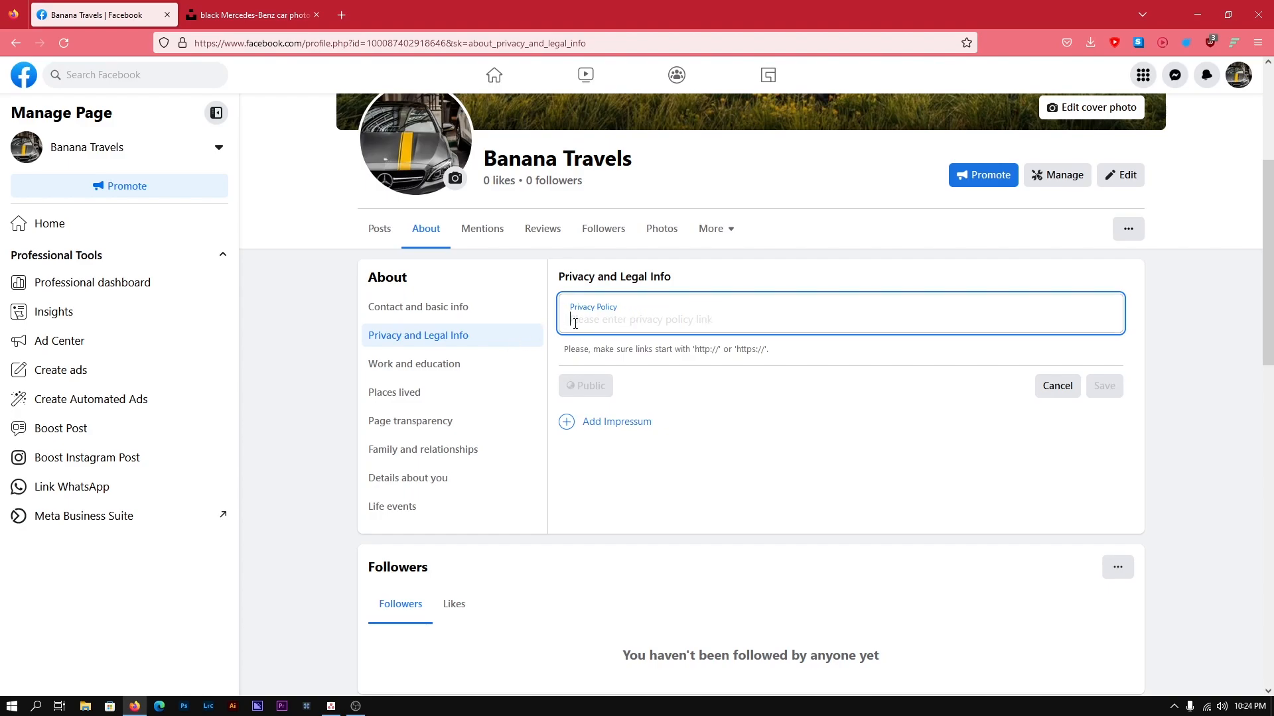
{"action": "left_click", "coordinate": [441, 364]}
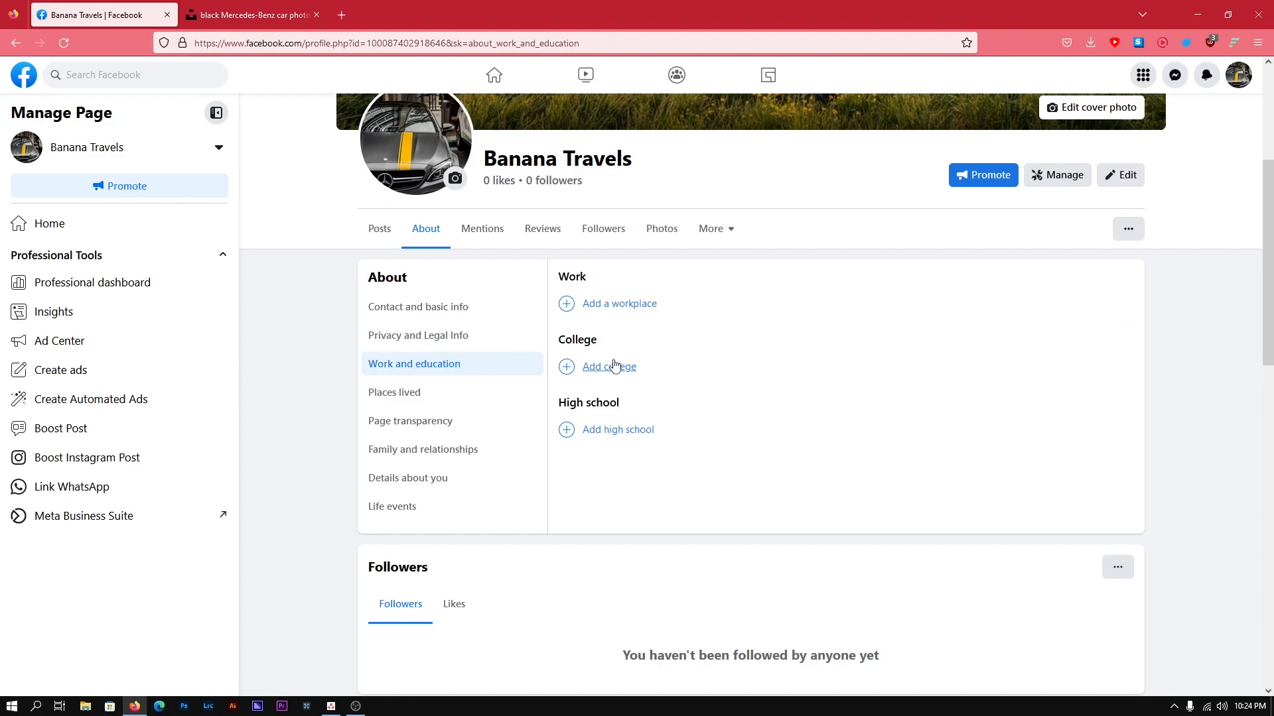
Step: Add London, United Kingdom as a city in the Page's places lived and save it
{"action": "left_click", "coordinate": [389, 395]}
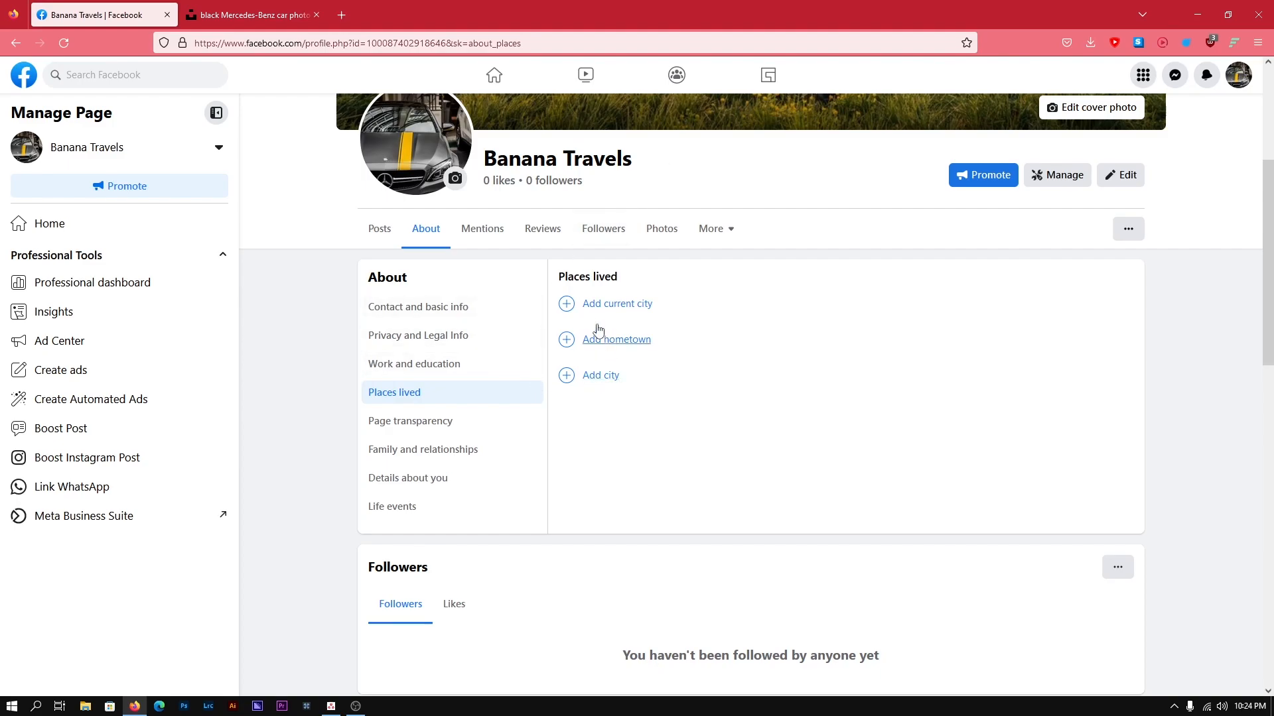
{"action": "left_click", "coordinate": [597, 376]}
{"action": "type", "text": "London"}
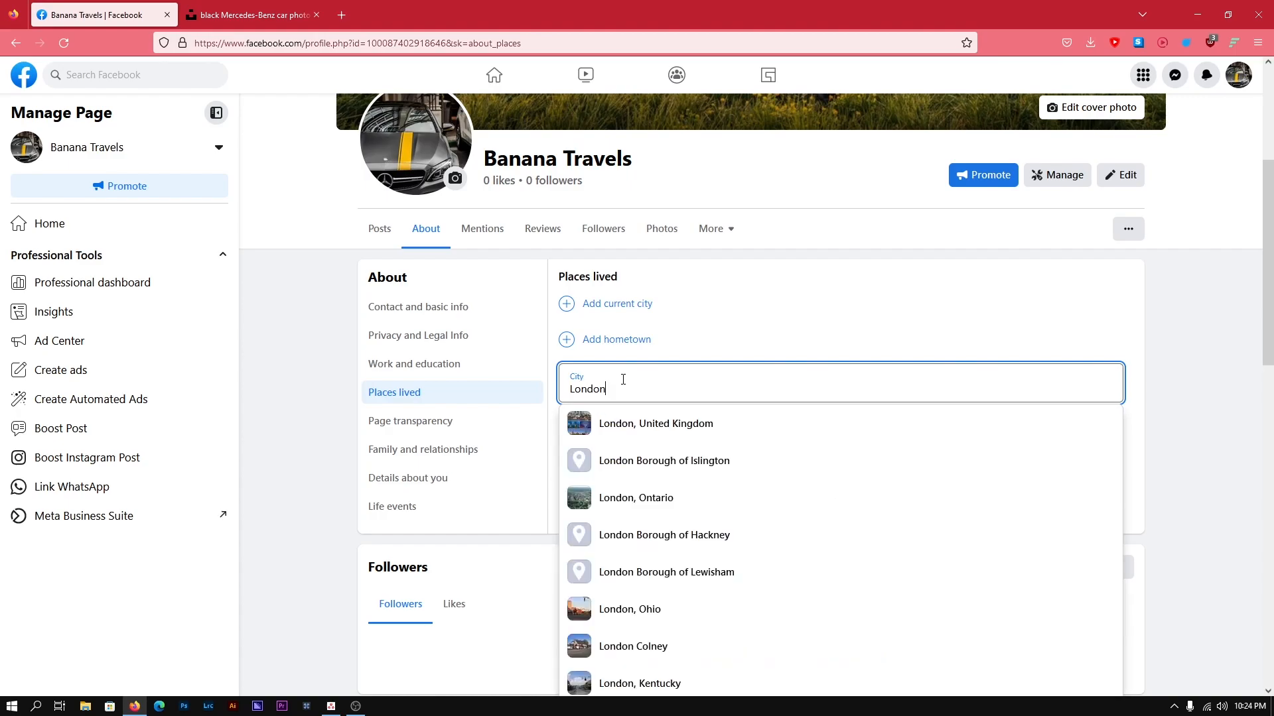
{"action": "left_click", "coordinate": [656, 423]}
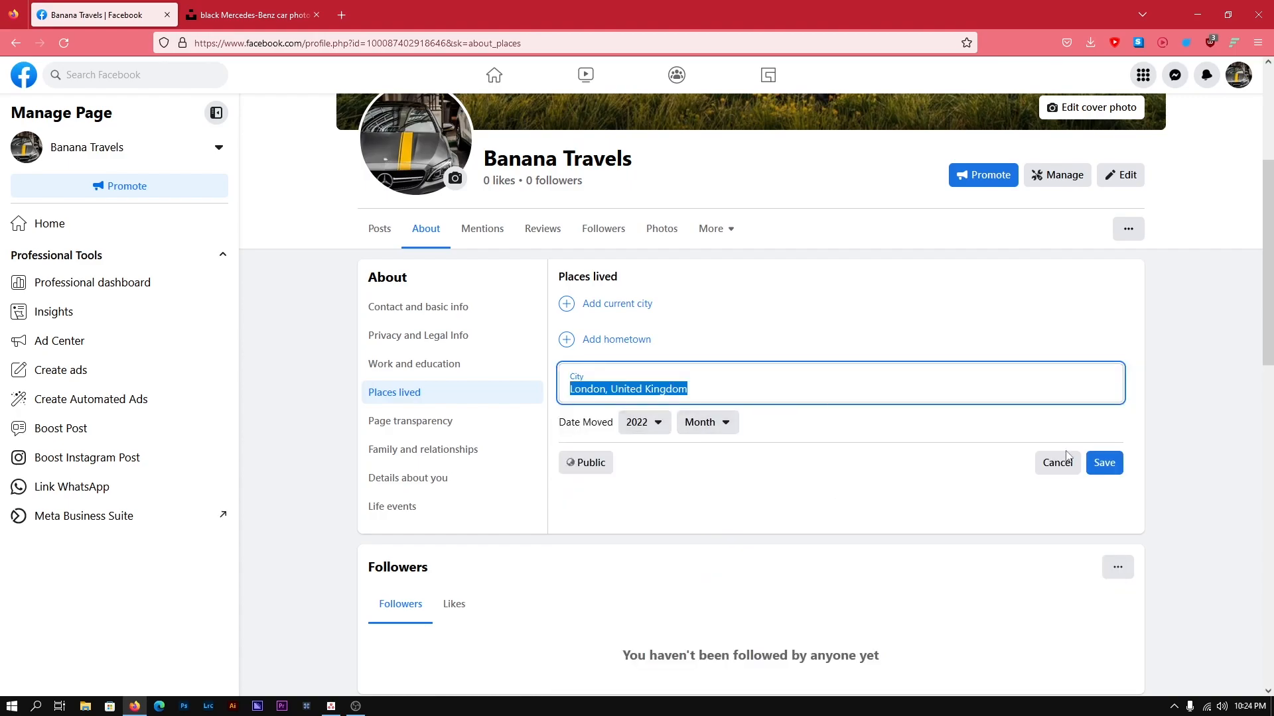
{"action": "left_click", "coordinate": [1100, 466]}
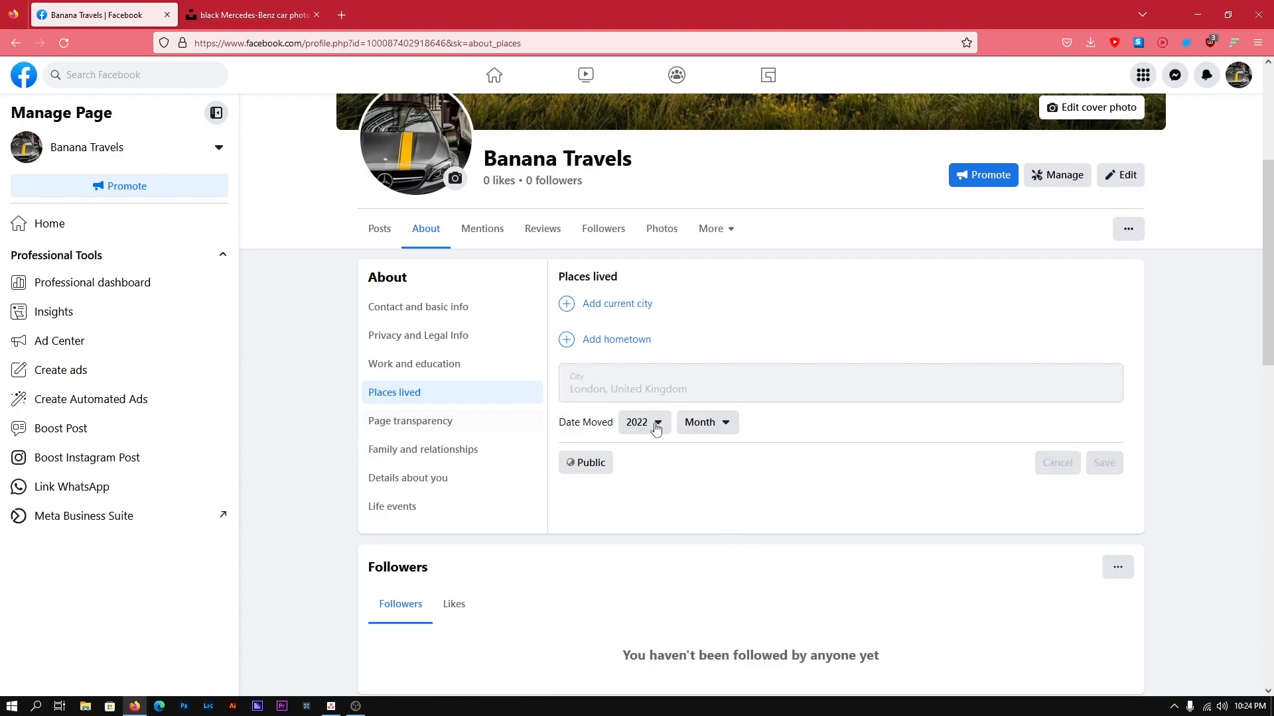
Step: View the full Page transparency details, close them and look at the Family and relationships section
{"action": "left_click", "coordinate": [415, 420]}
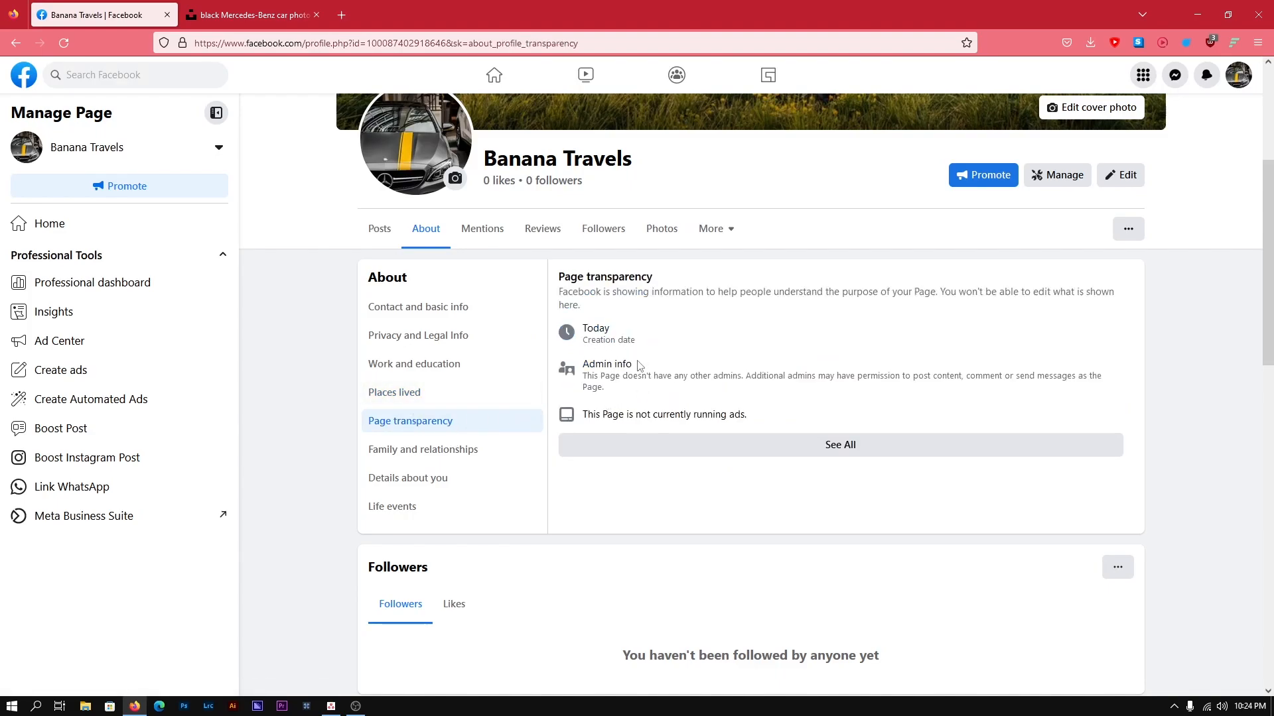
{"action": "left_click", "coordinate": [803, 445]}
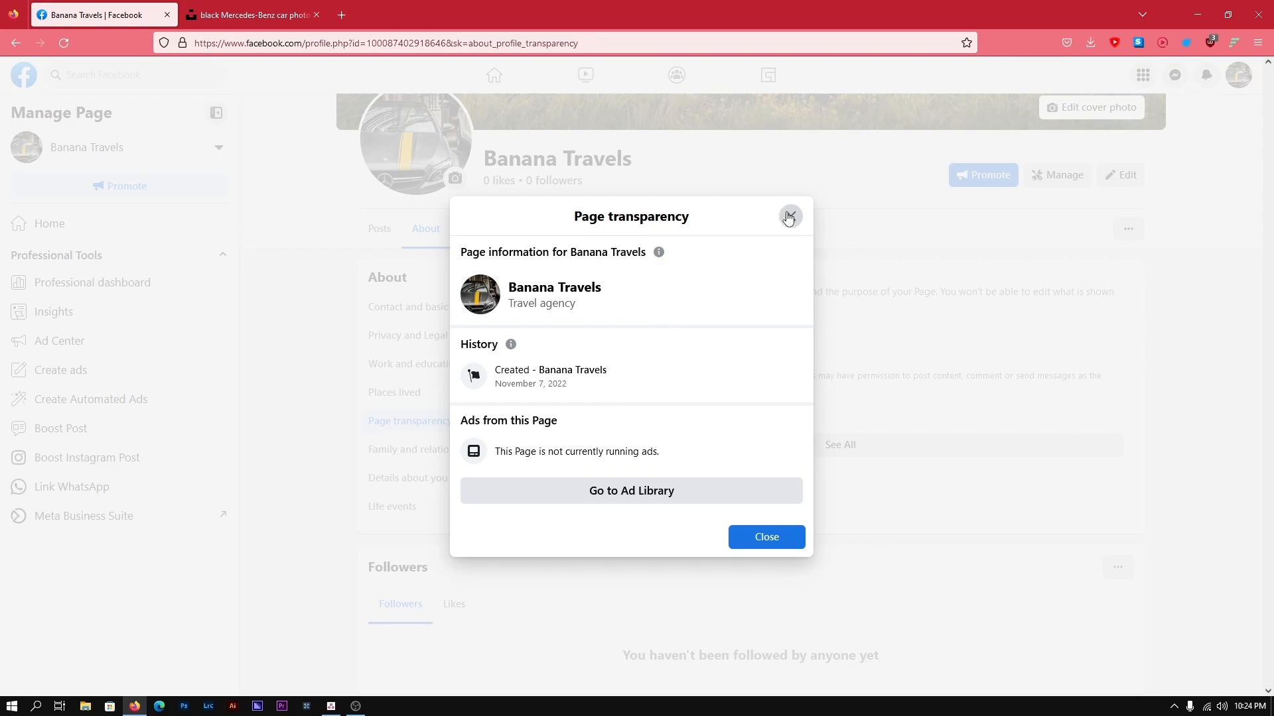
{"action": "left_click", "coordinate": [789, 217]}
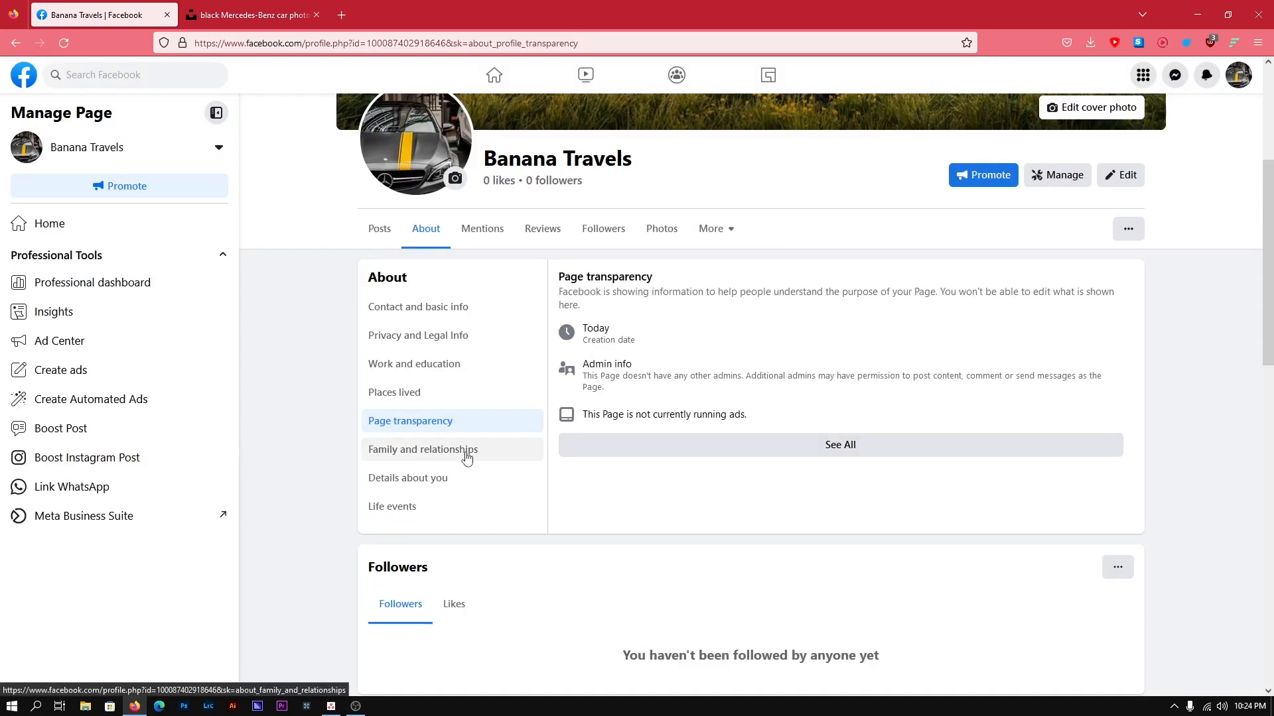
{"action": "left_click", "coordinate": [430, 448]}
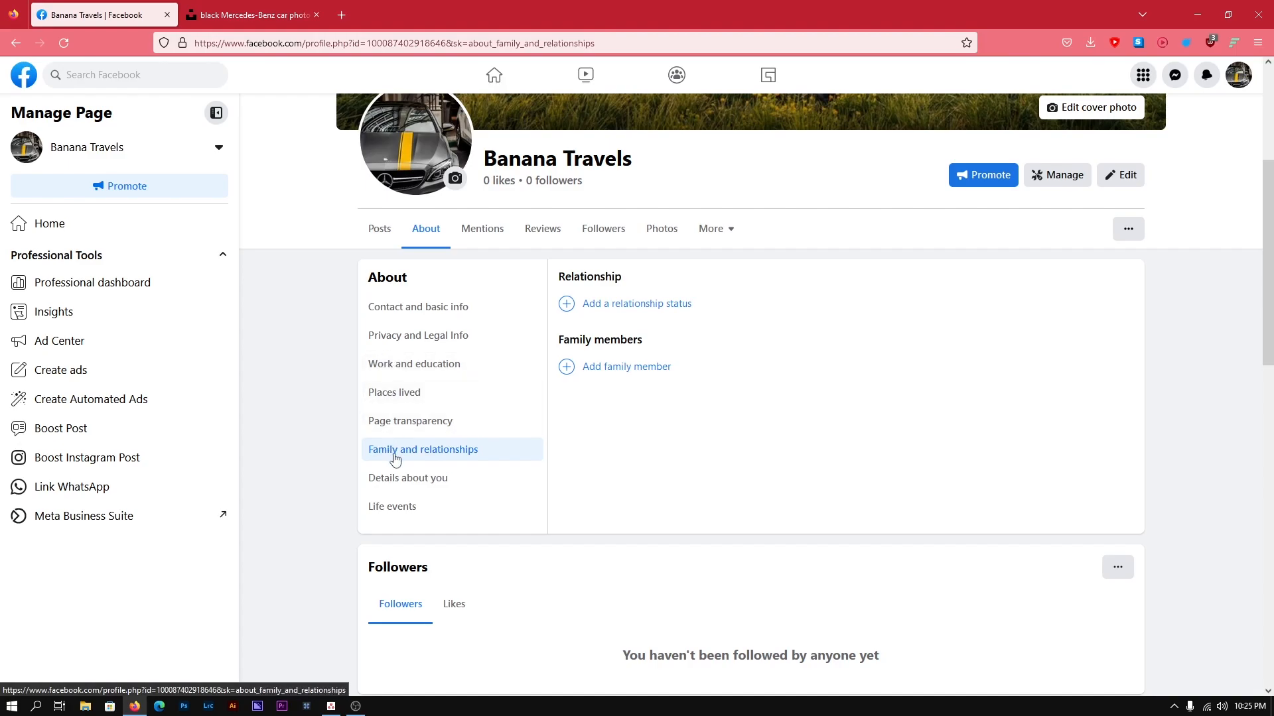
Step: Return to the Page's posts and review its intro, photos and feed
{"action": "scroll", "coordinate": [425, 392], "scroll_direction": "up", "scroll_amount": 1}
{"action": "left_click", "coordinate": [387, 305]}
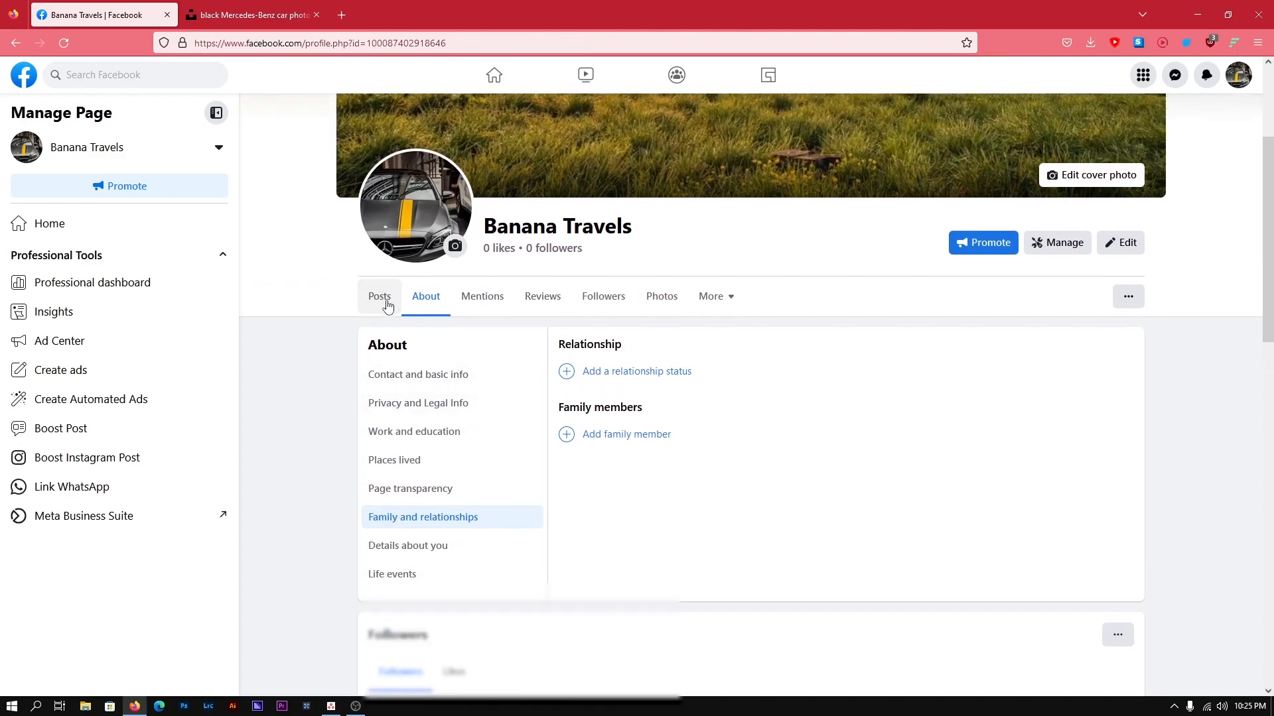
{"action": "scroll", "coordinate": [573, 391], "scroll_direction": "down", "scroll_amount": 2}
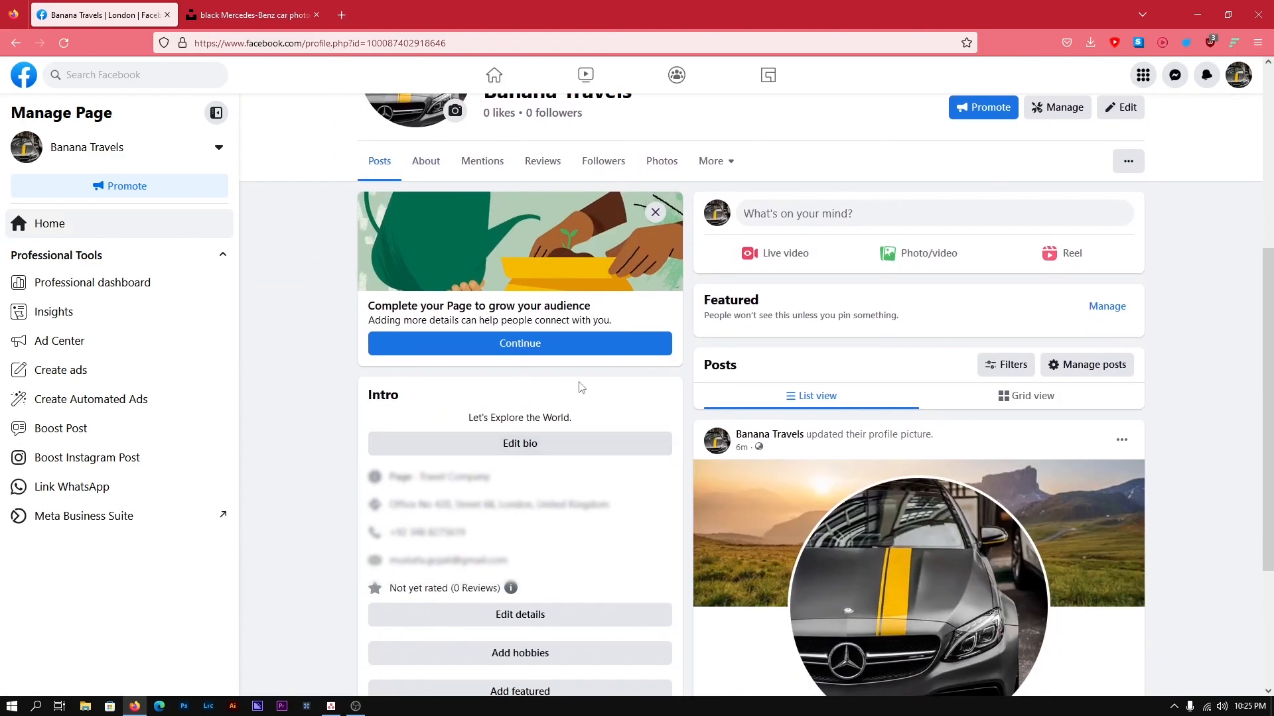
{"action": "scroll", "coordinate": [696, 412], "scroll_direction": "down", "scroll_amount": 2}
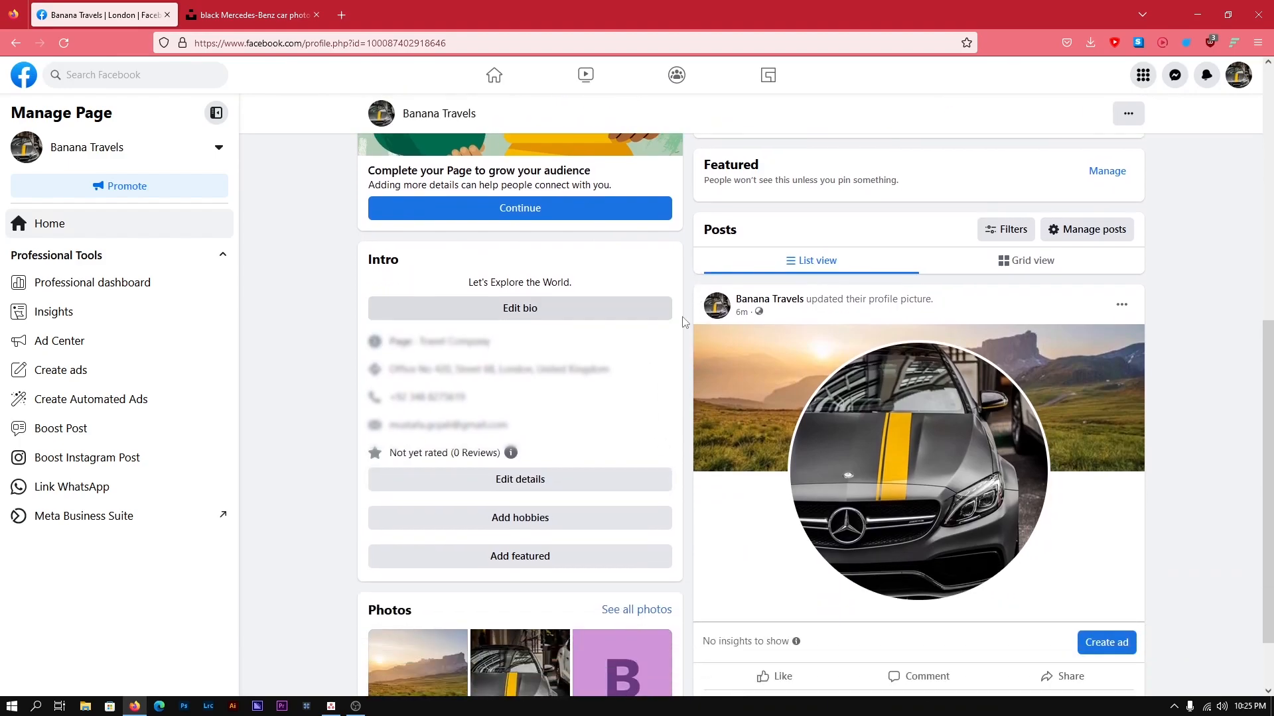
{"action": "scroll", "coordinate": [677, 398], "scroll_direction": "up", "scroll_amount": 4}
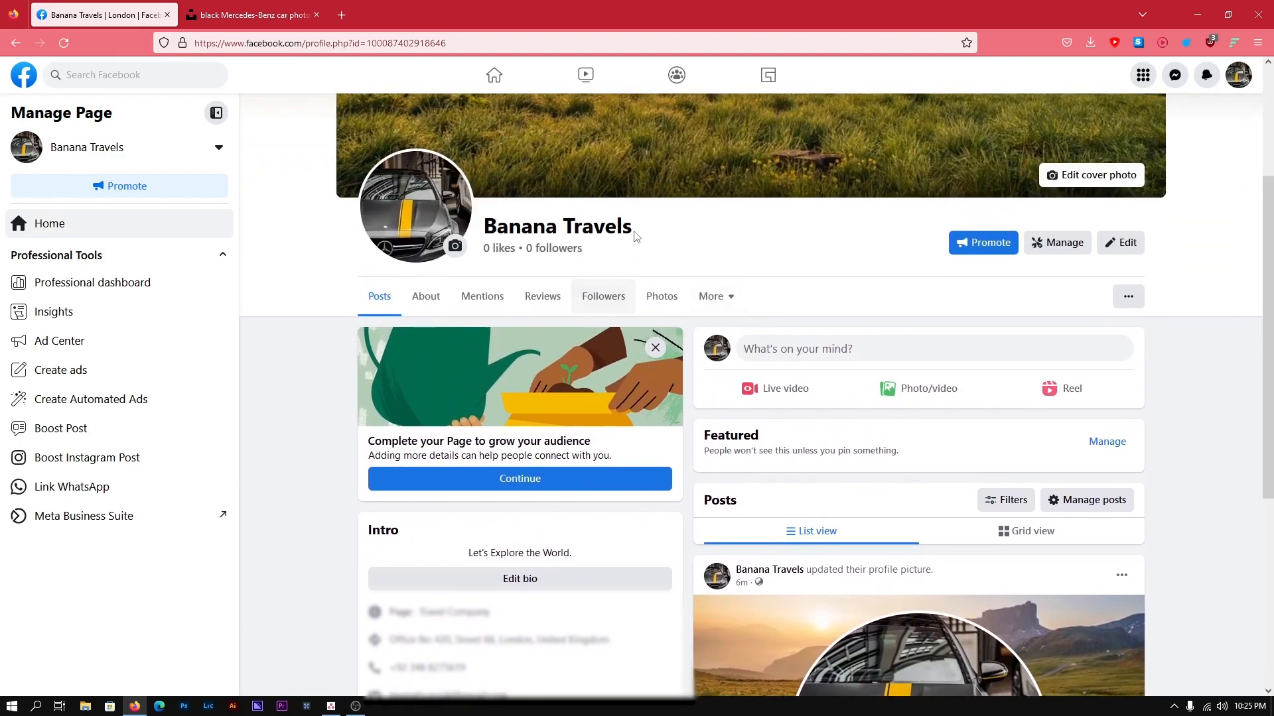